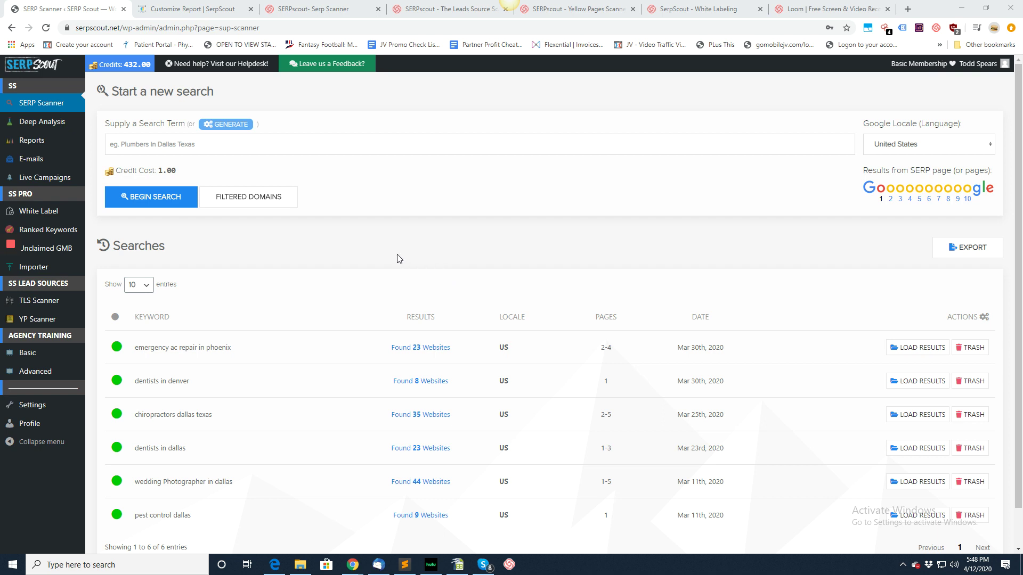
Check the credit balance details and view the helpdesk's ticket submission form, returning to the SERP Scanner page
mouse_move(119, 66)
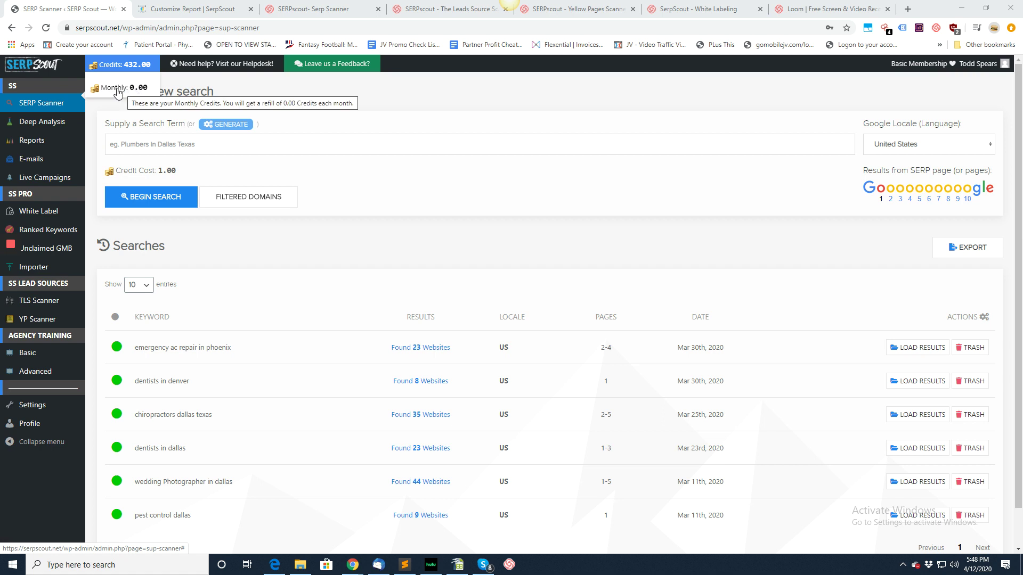
click(218, 65)
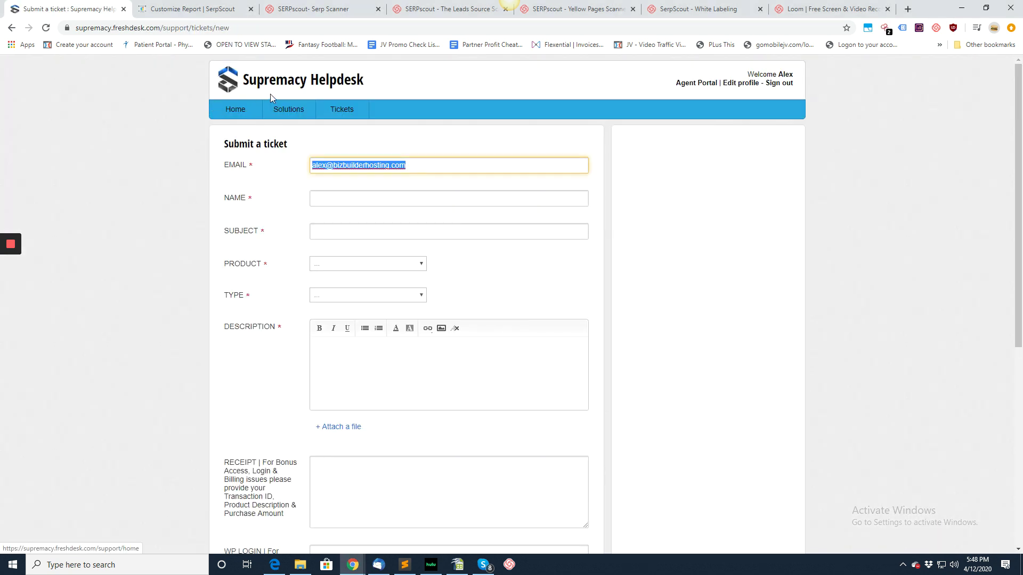
key(alt+Left)
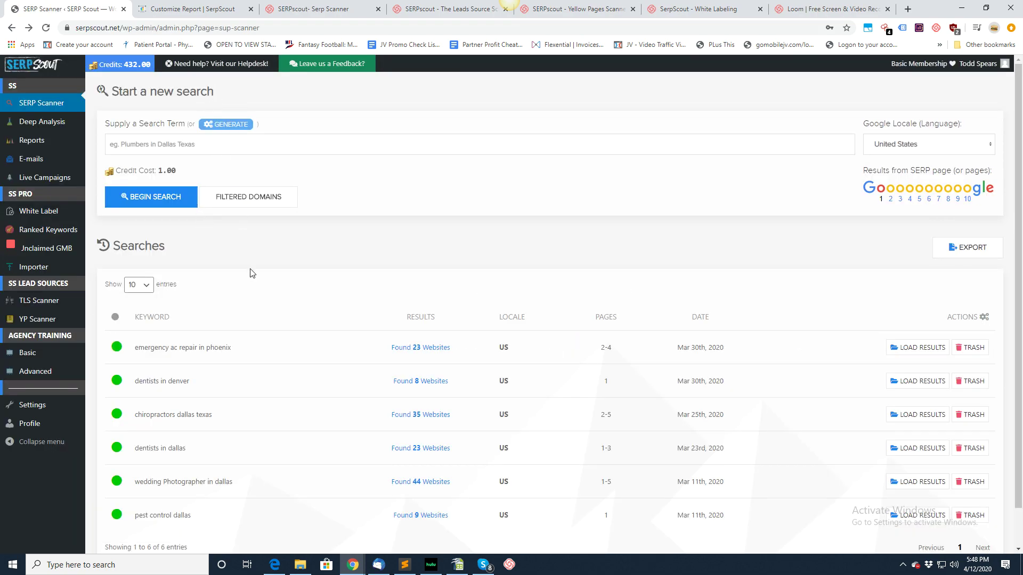
Open the feedback form, view its category choices and close it without submitting
click(321, 69)
click(573, 179)
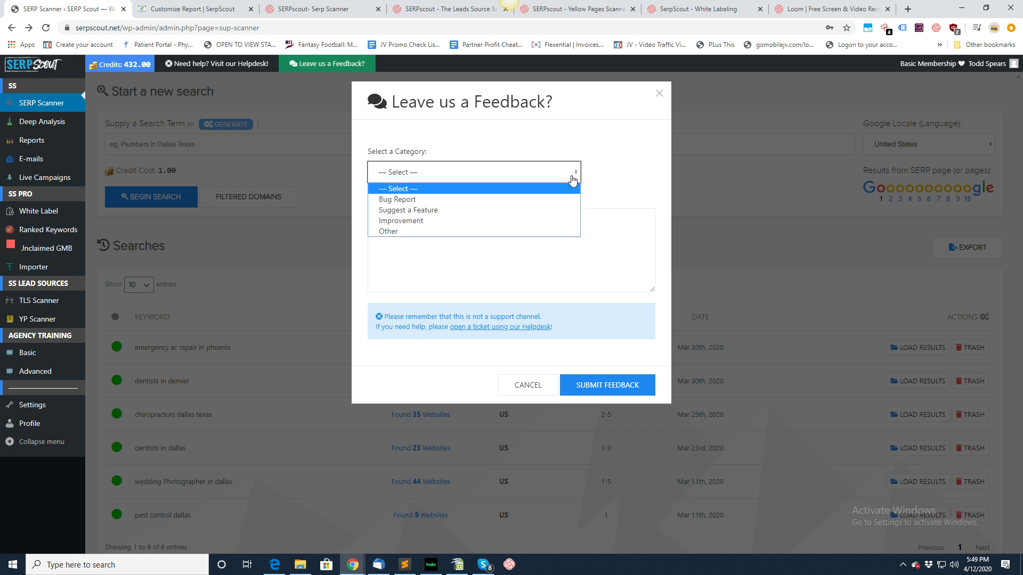
click(629, 169)
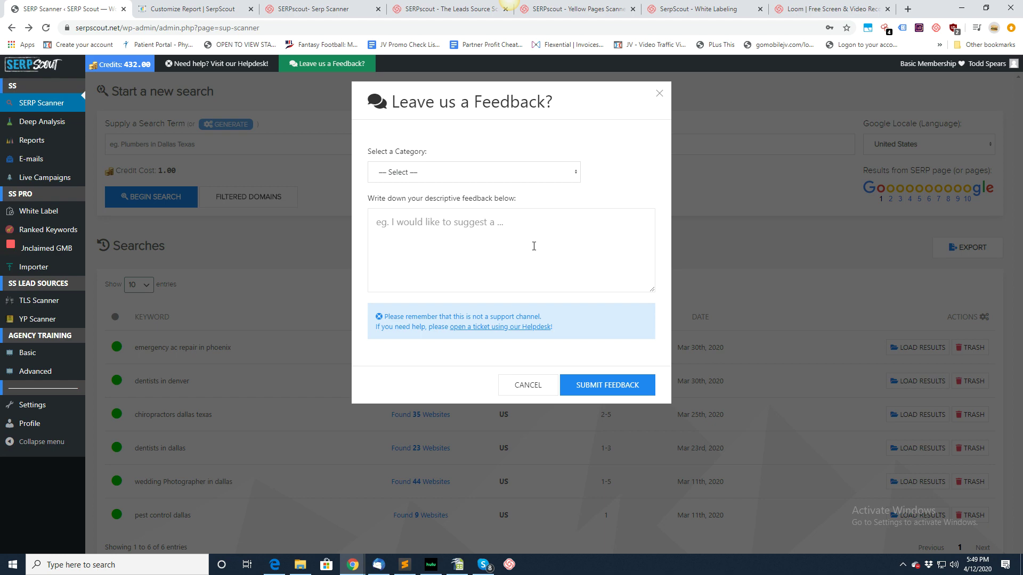
click(527, 387)
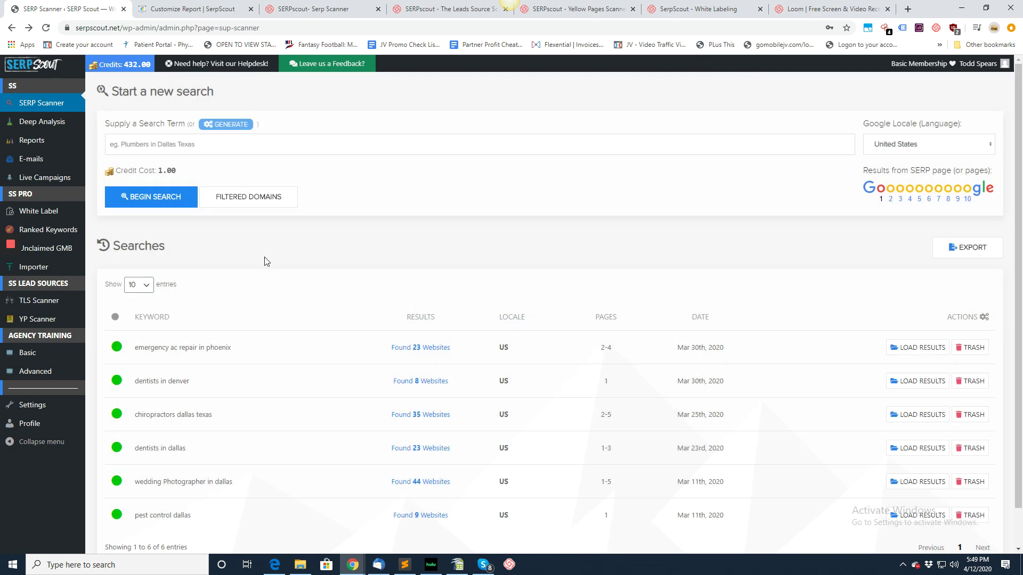
Try out result page ranges for a new SERP Scanner search, ending with pages 3 to 7
click(47, 104)
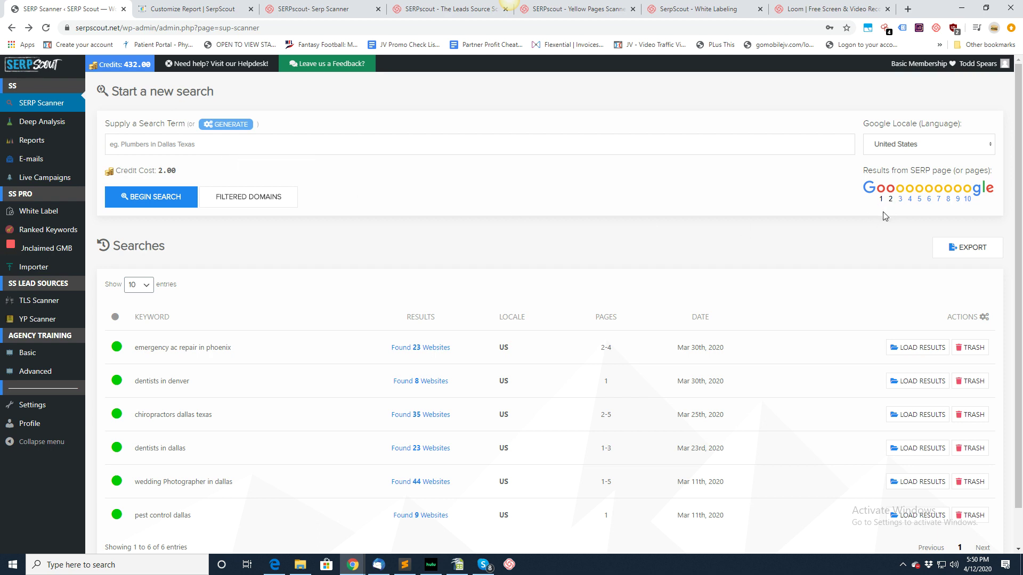
click(900, 199)
click(881, 199)
click(890, 199)
click(909, 200)
click(900, 199)
click(929, 199)
click(938, 199)
Examine the page ranges used by the three most recent searches in the search history
drag(599, 347, 618, 351)
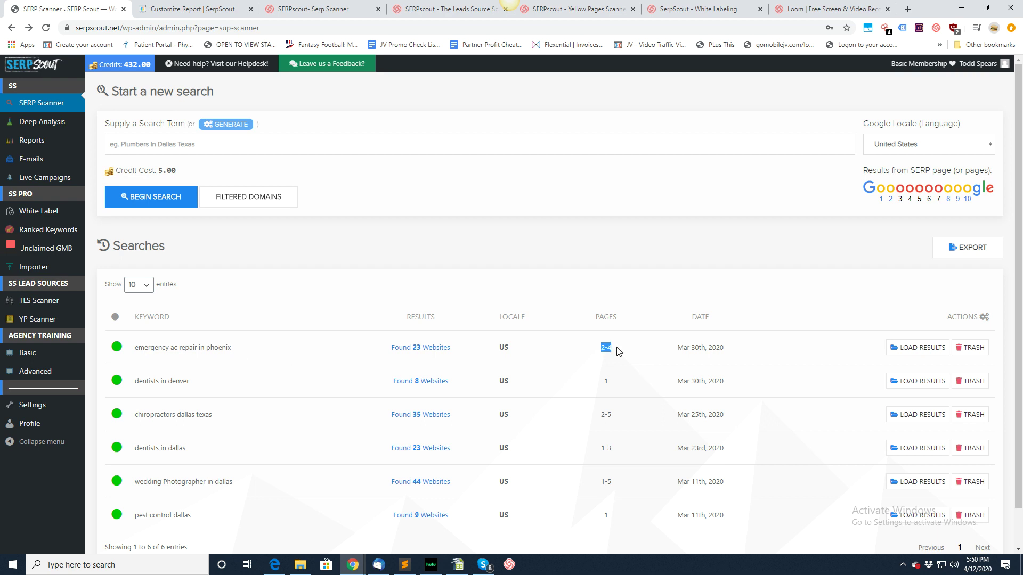
double_click(605, 381)
double_click(606, 415)
click(637, 284)
Load the results of the "emergency ac repair in phoenix" search and review the search export options without exporting
click(915, 348)
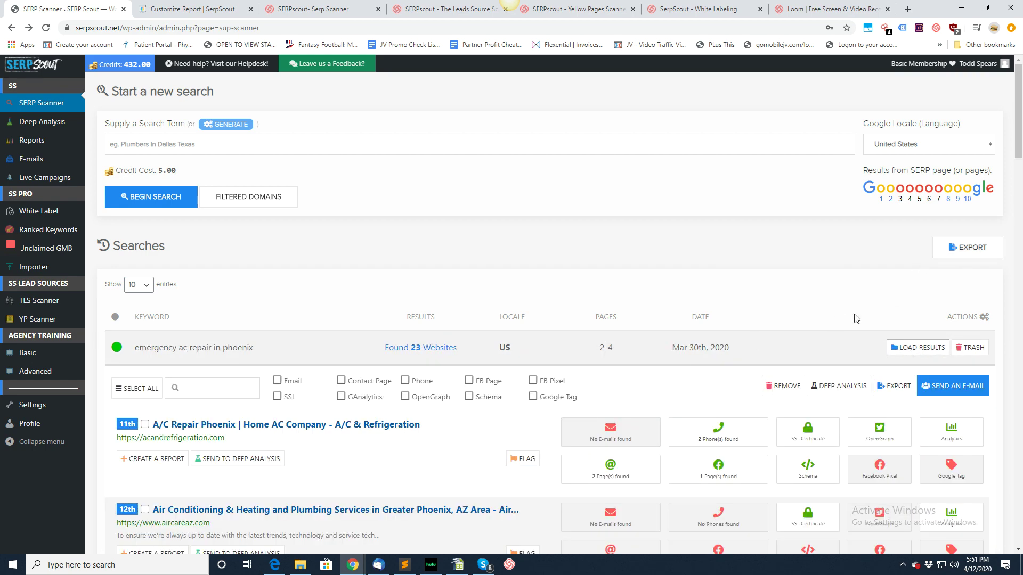
click(964, 255)
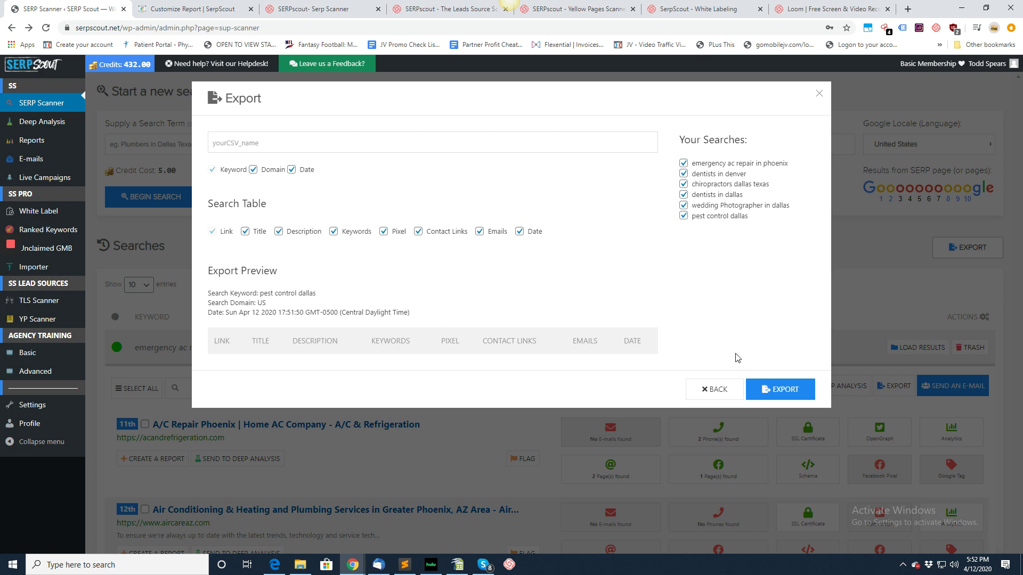
click(715, 390)
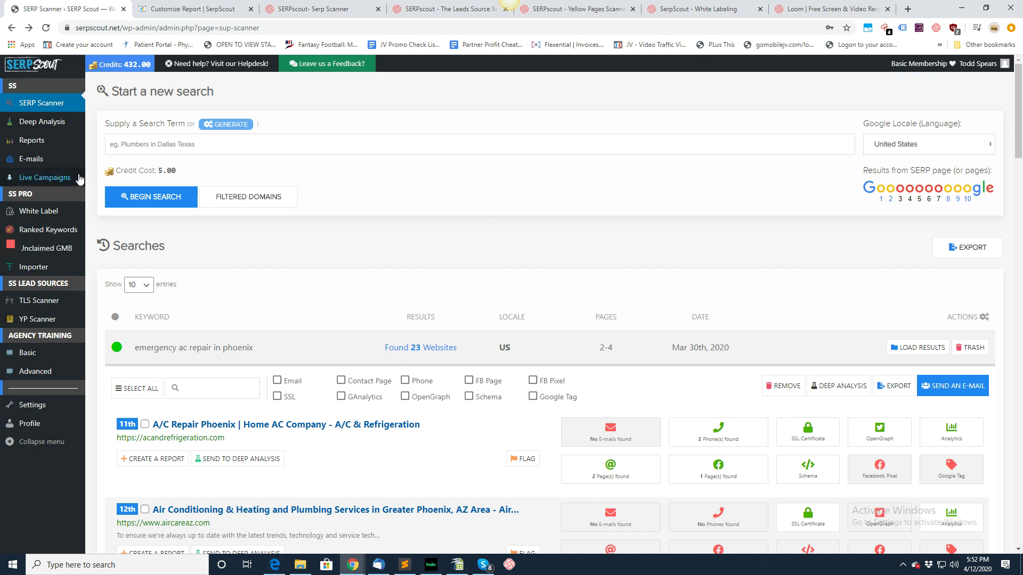
Review the Deep Analysis page and the option in the "emergency ac repair in phoenix" results that sends sites to it
click(51, 122)
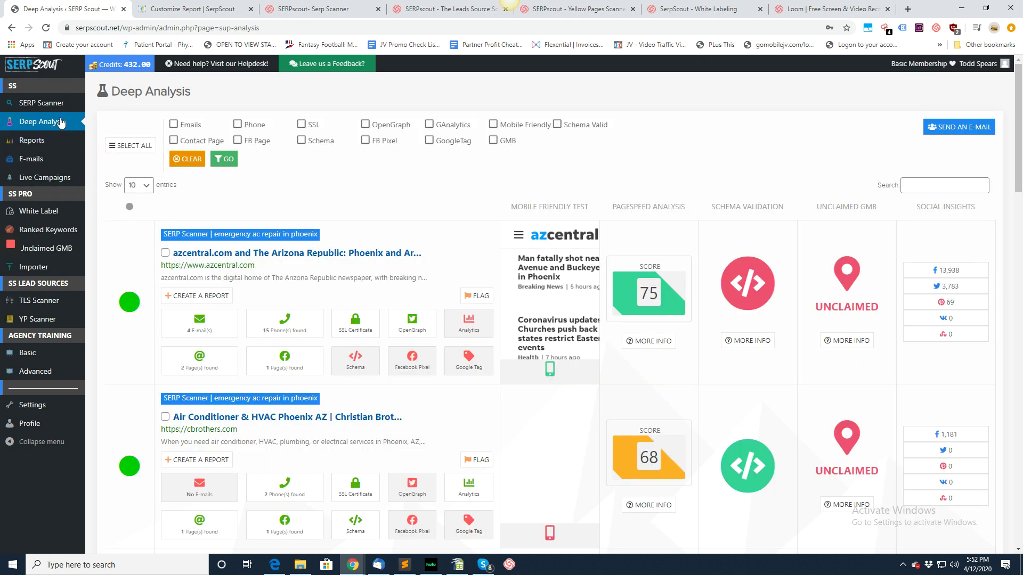
click(43, 103)
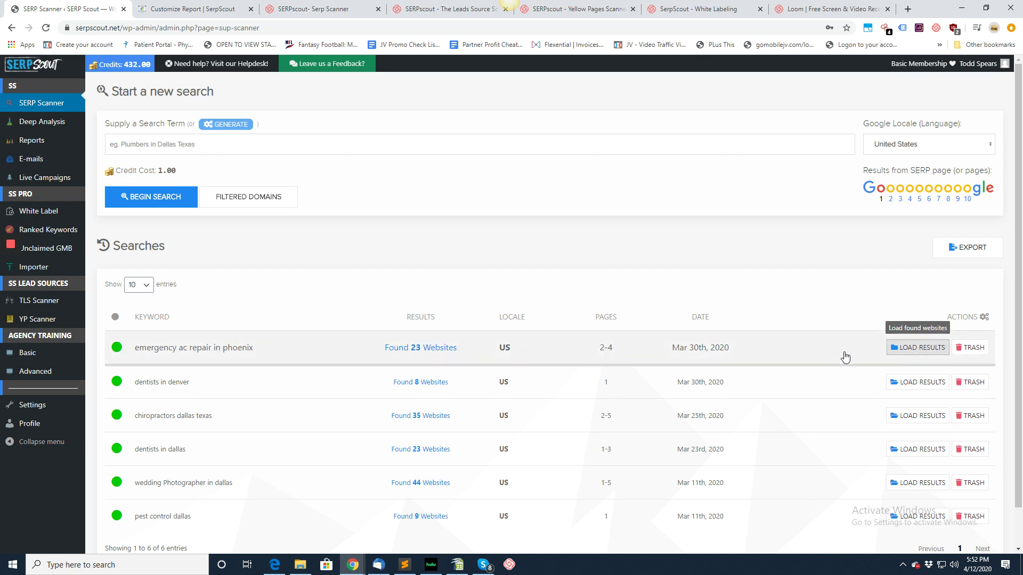
click(917, 348)
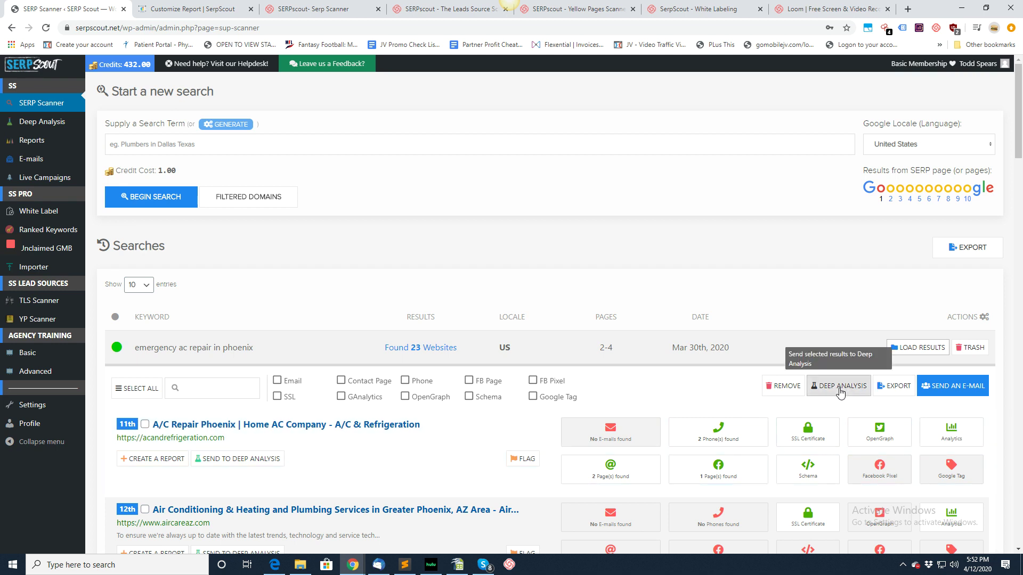
click(41, 121)
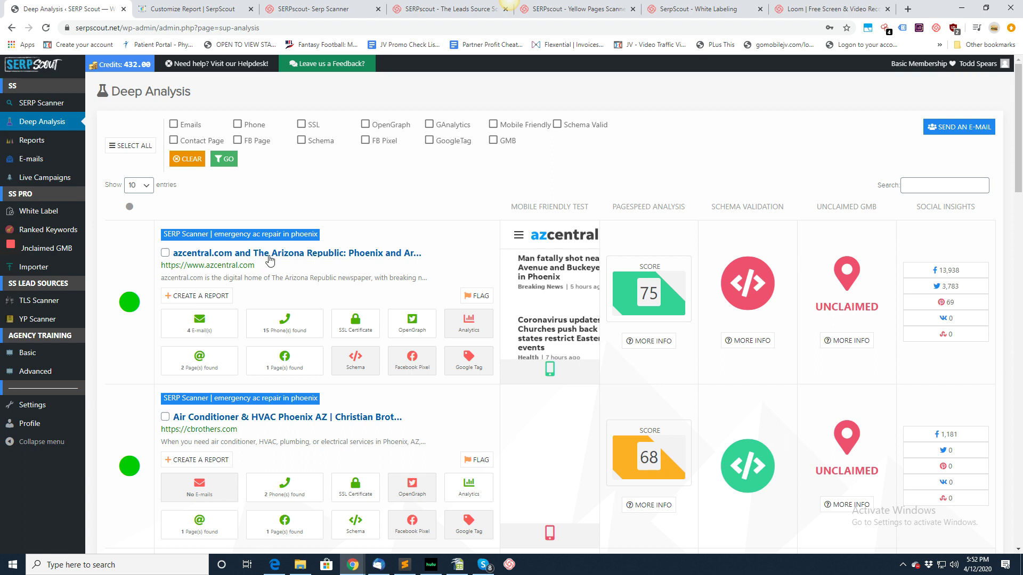
View the generated reports and reload the "emergency ac repair in phoenix" results to examine the report creation option
click(33, 141)
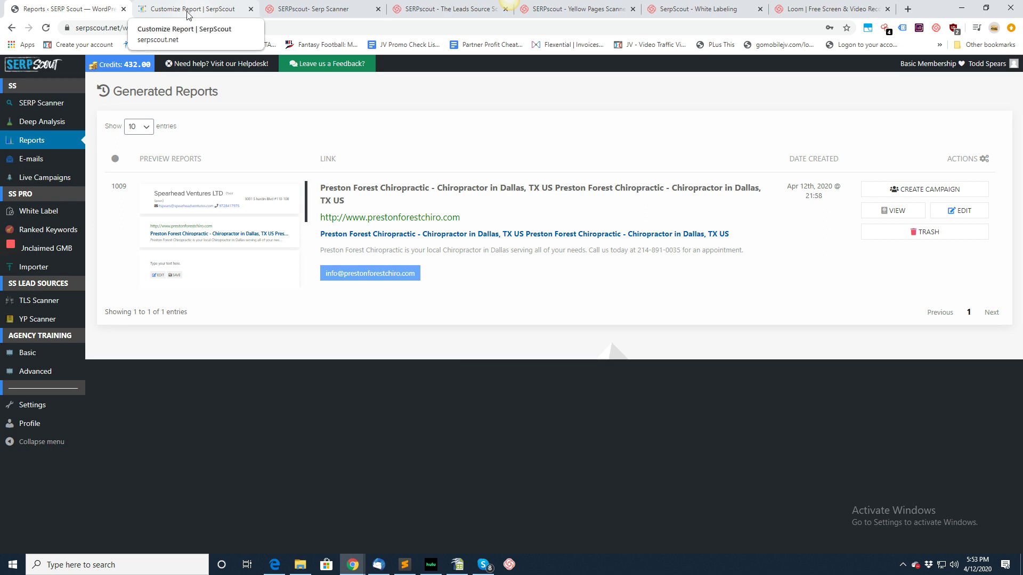
click(47, 104)
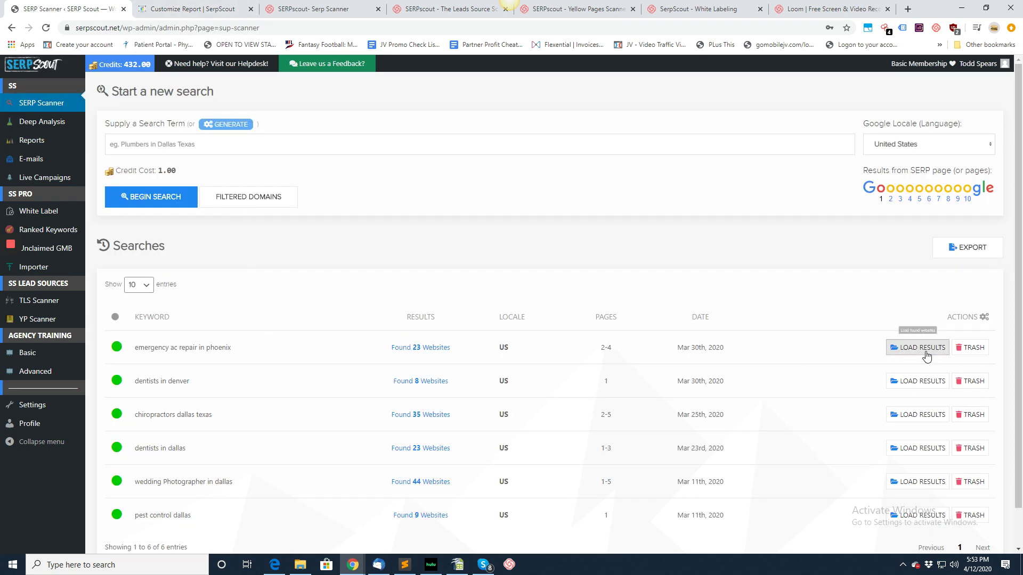
click(921, 348)
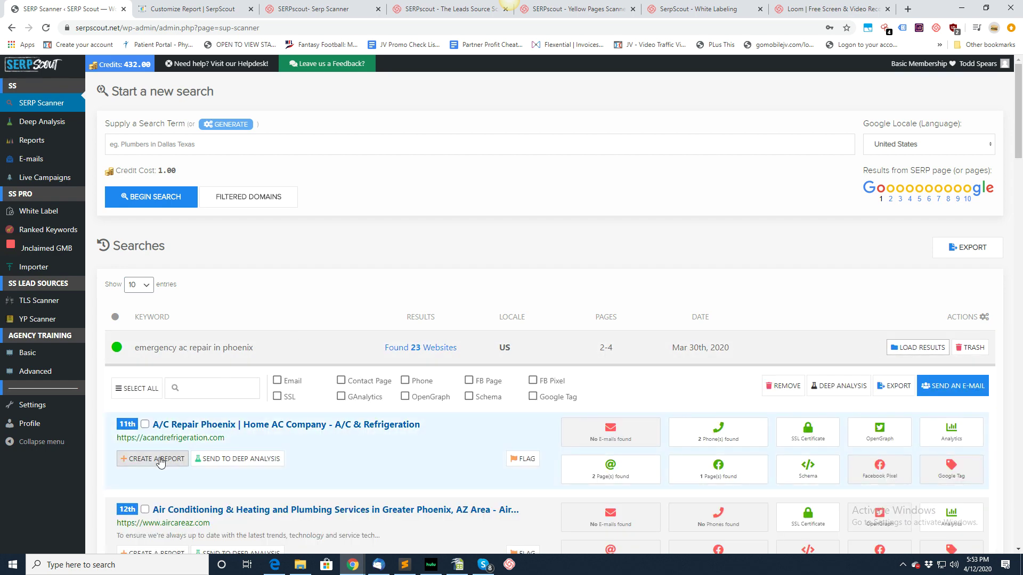
Switch to the Preston Forest Chiropractic report's customization page and display the available modeling blocks
click(179, 10)
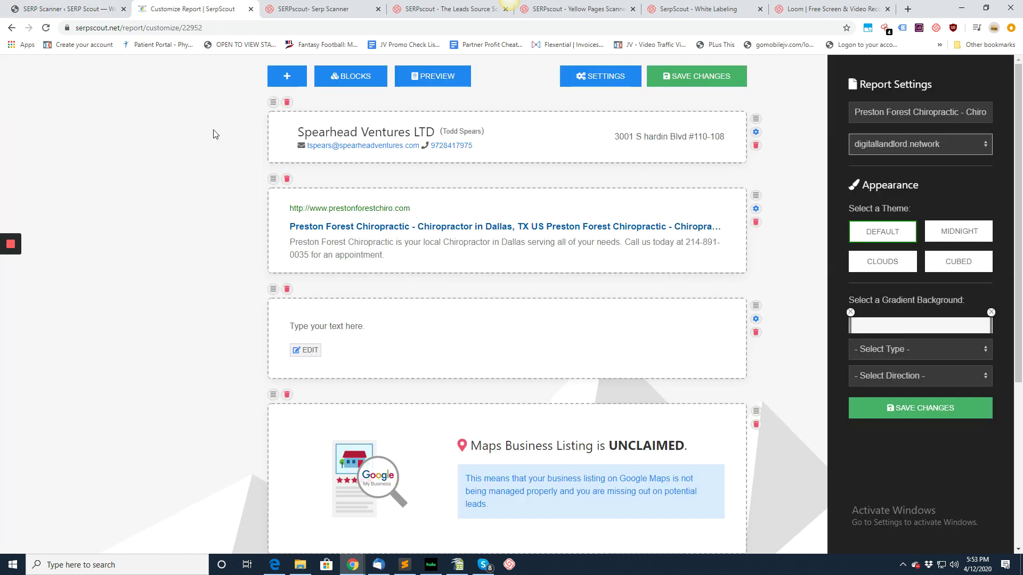
click(349, 76)
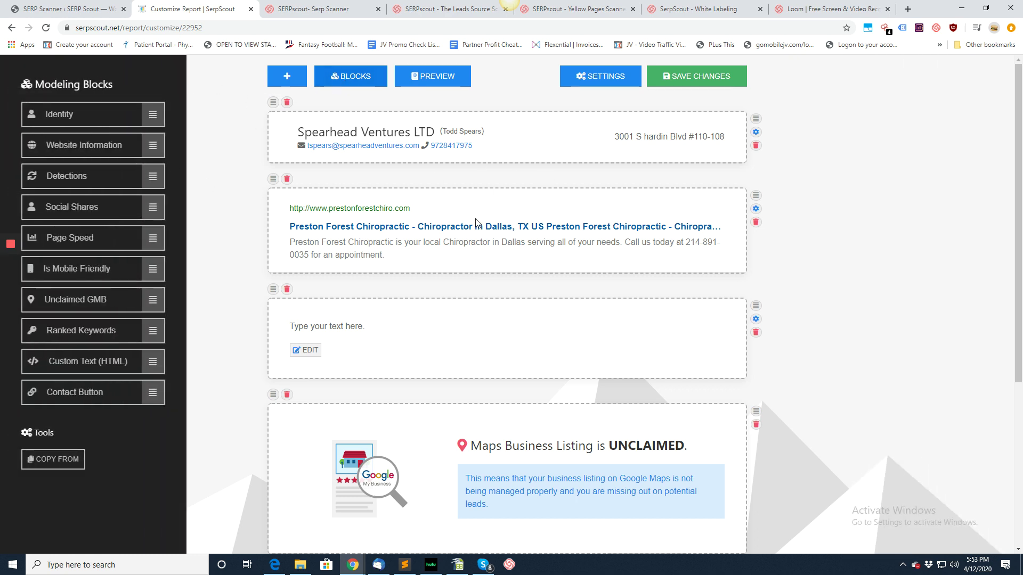
scroll(477, 224, down, 2)
scroll(478, 223, up, 2)
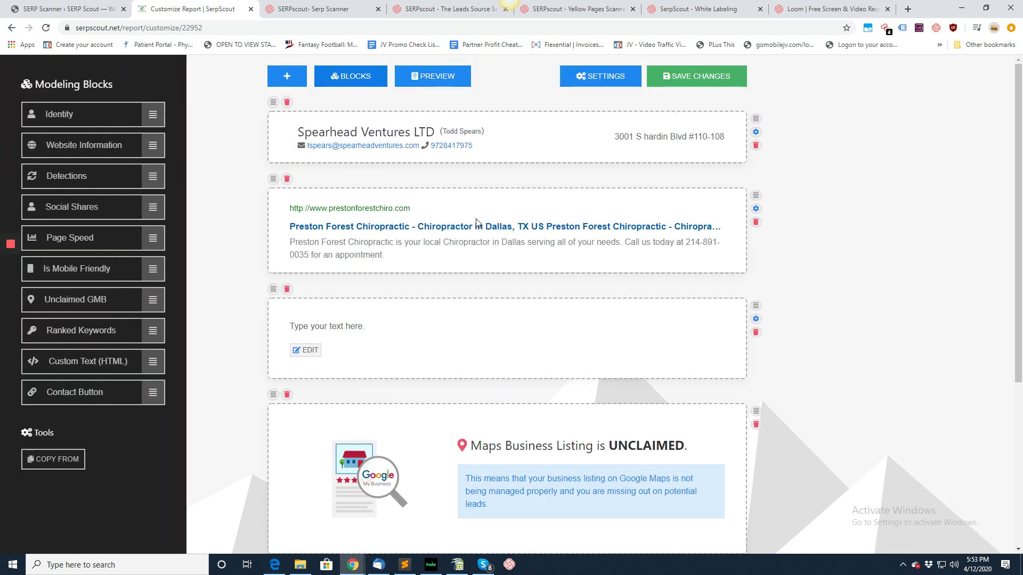
Add an empty container at the end of the report and place the Page Speed block in it
click(288, 76)
click(349, 92)
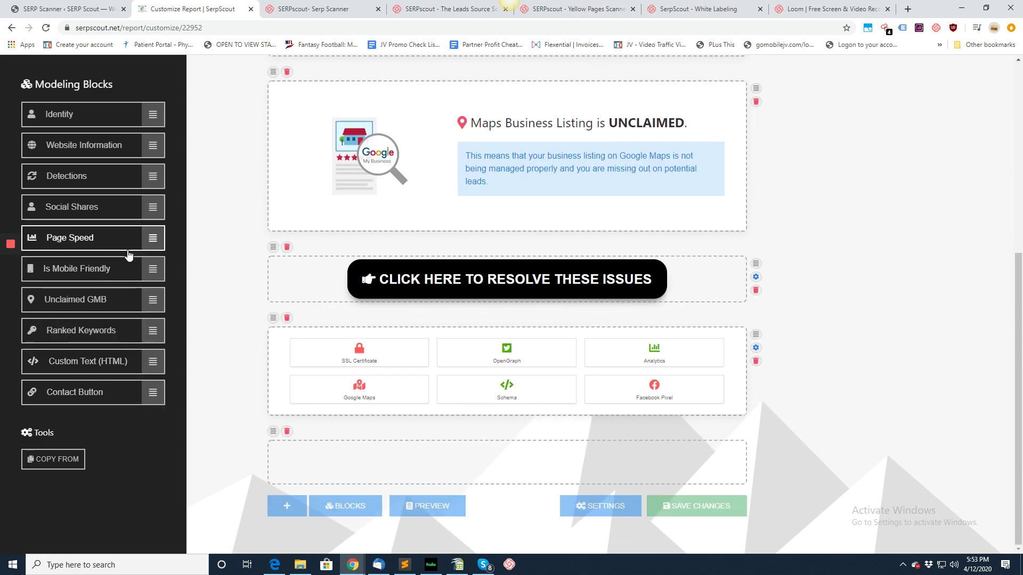
drag(106, 238, 412, 465)
scroll(494, 472, down, 3)
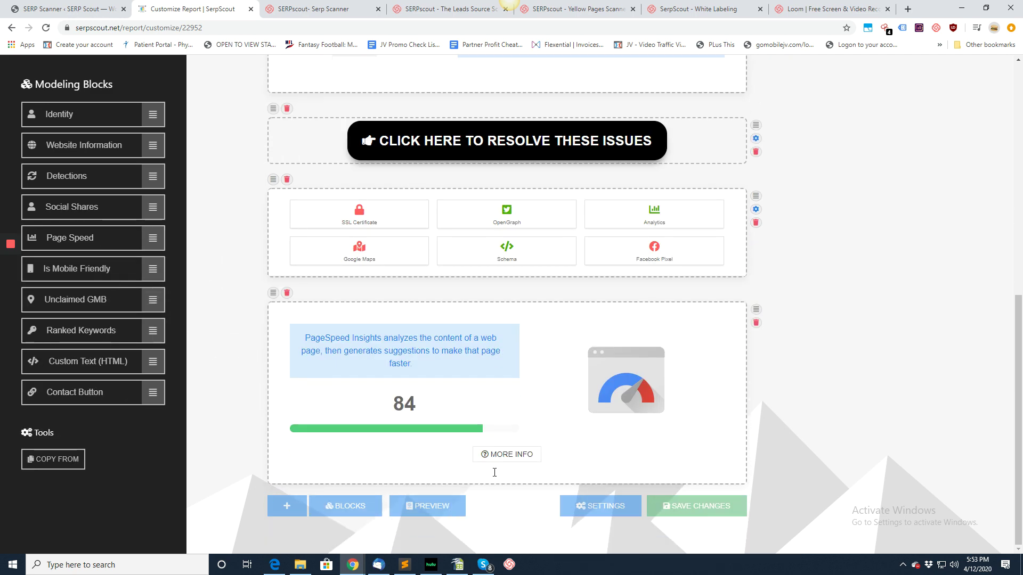
Add another container holding the Is Mobile Friendly block and move it above the Page Speed container
click(296, 506)
click(396, 400)
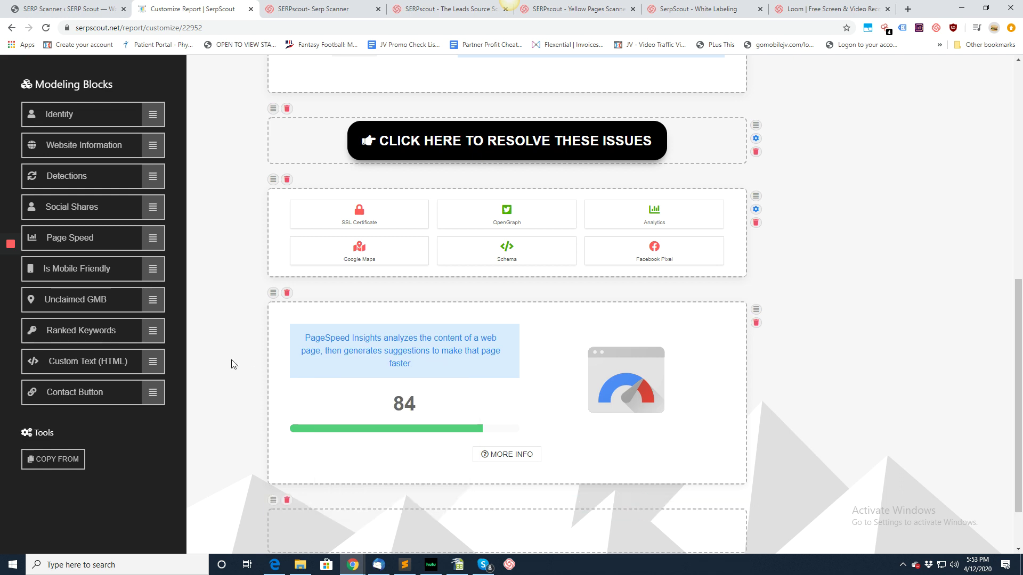
drag(106, 271, 512, 513)
scroll(628, 534, down, 2)
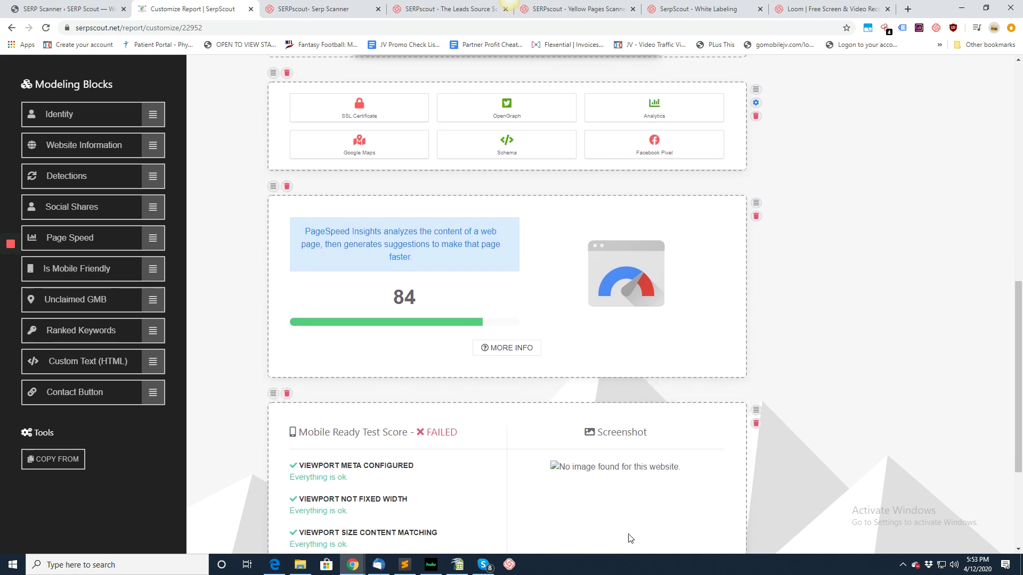
drag(273, 394, 274, 194)
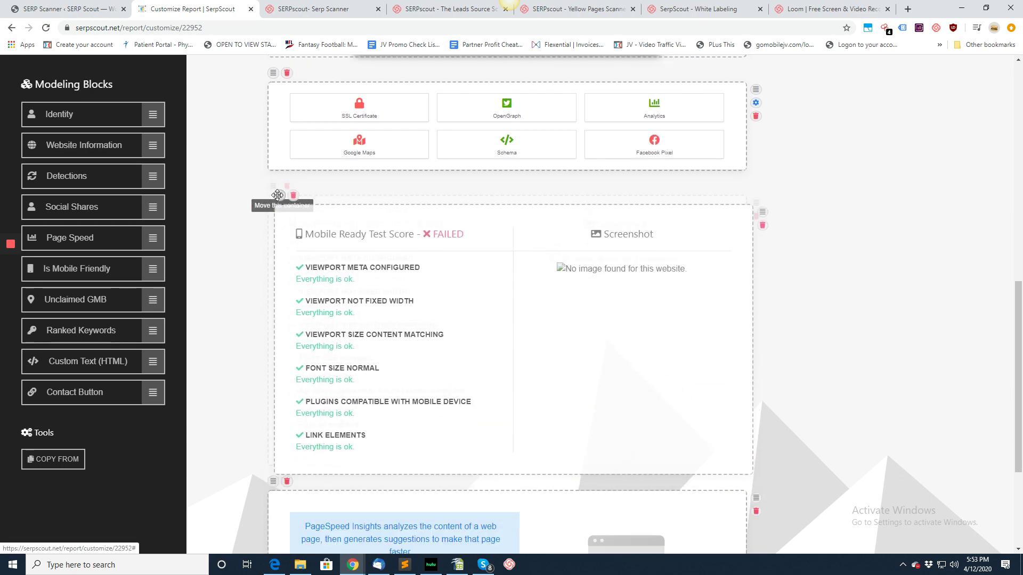
Replace the detections block below the "Click here to resolve these issues" button with the Social Shares block
scroll(283, 141, up, 3)
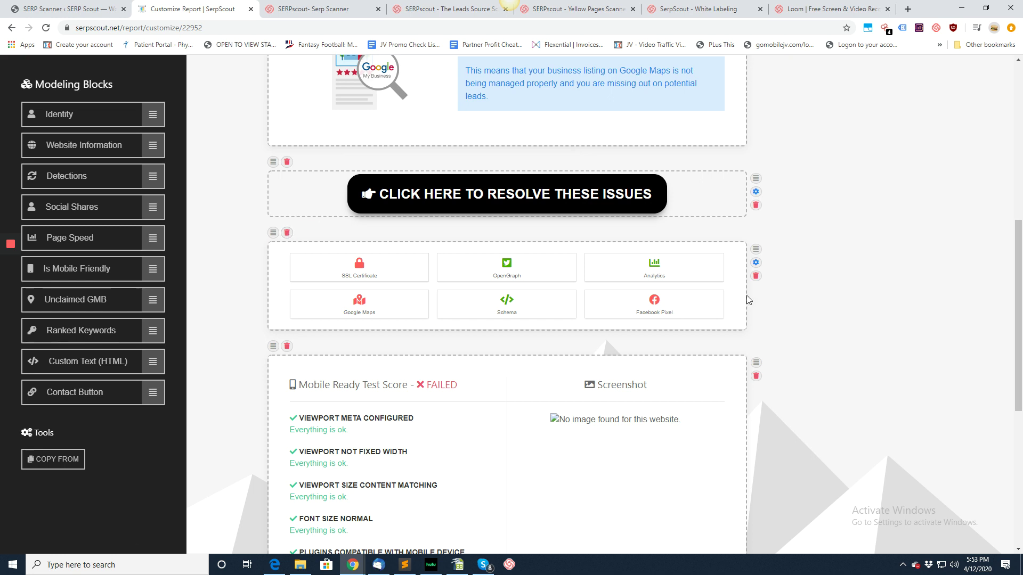
click(756, 275)
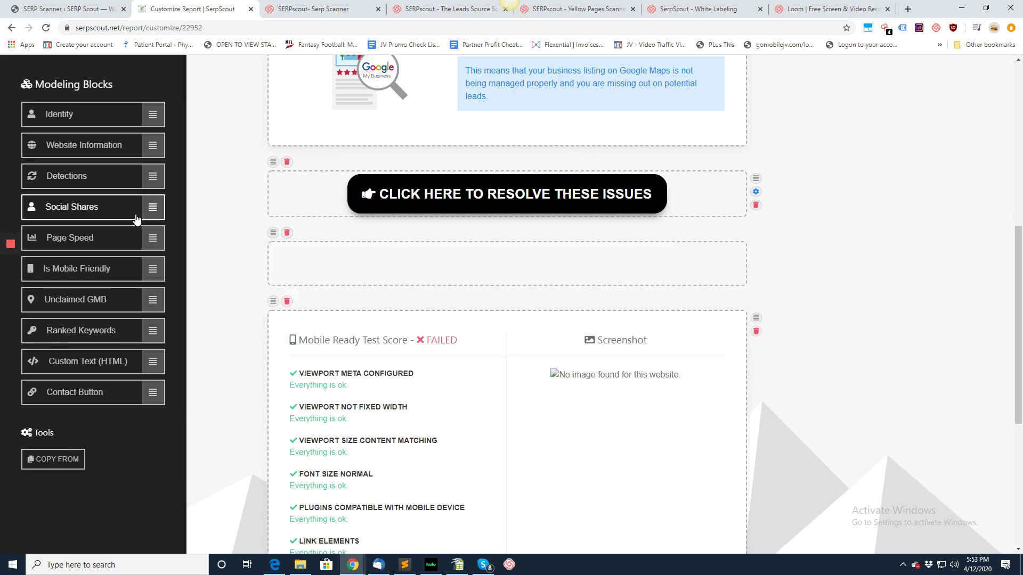
drag(136, 218, 381, 277)
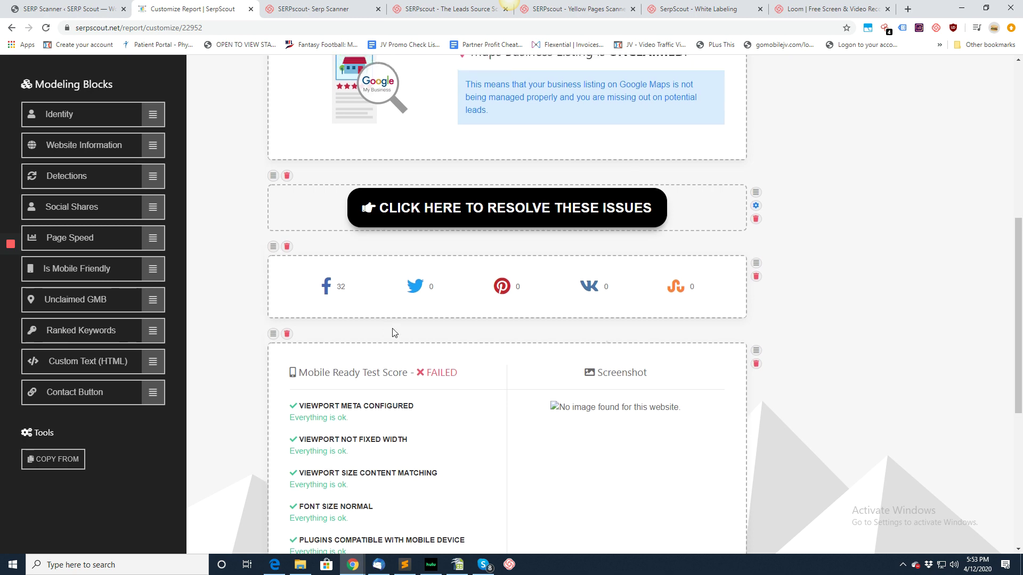
scroll(394, 333, up, 3)
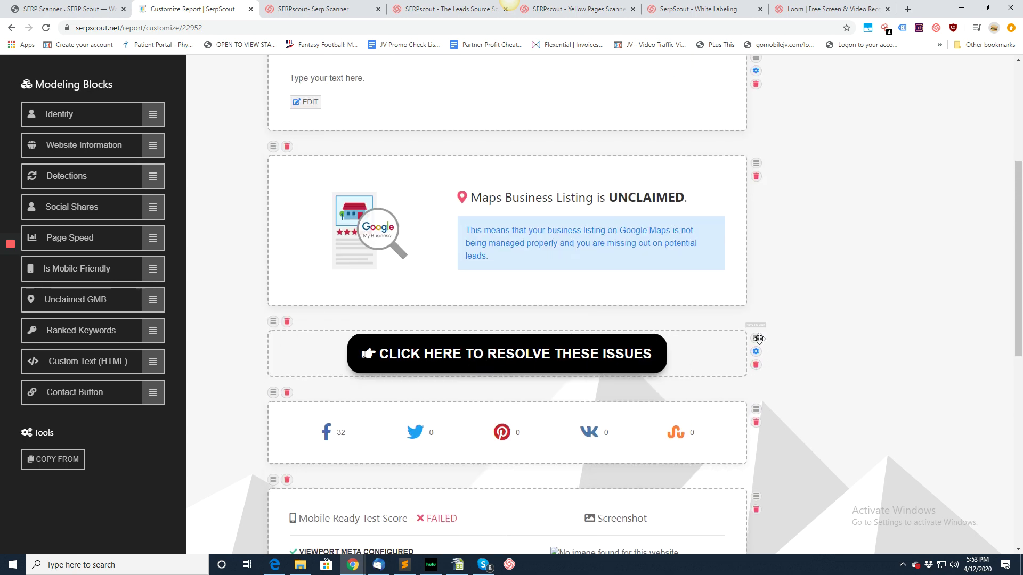
scroll(396, 387, up, 4)
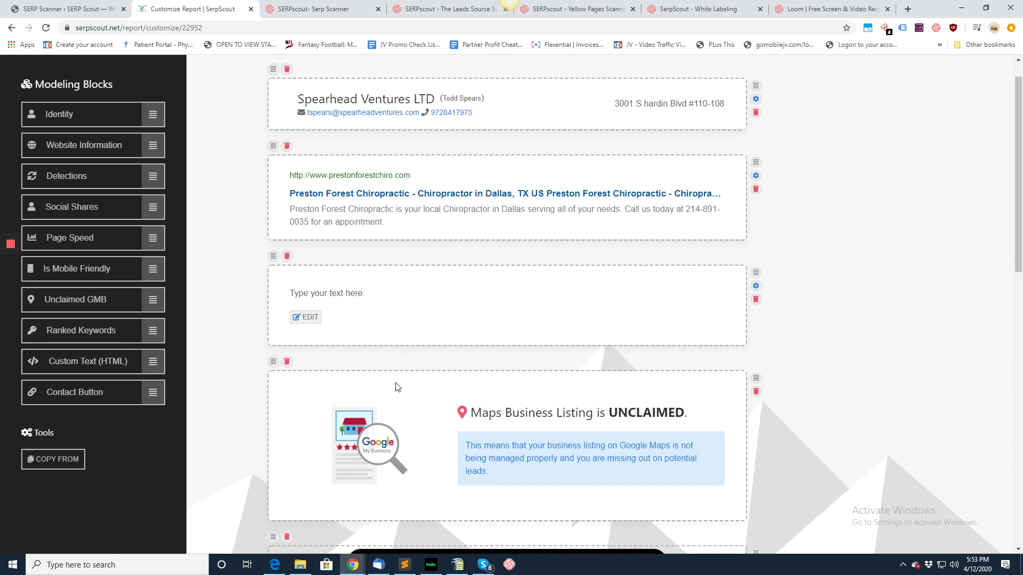
View the generated reports list, open the Preston Forest Chiropractic report for editing from it, and return to the list
click(50, 9)
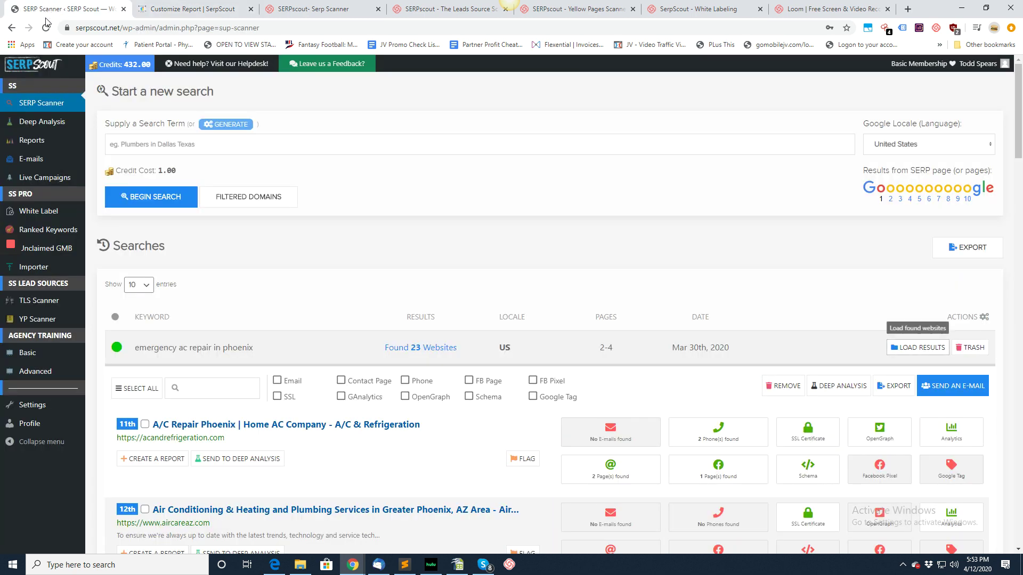
click(39, 143)
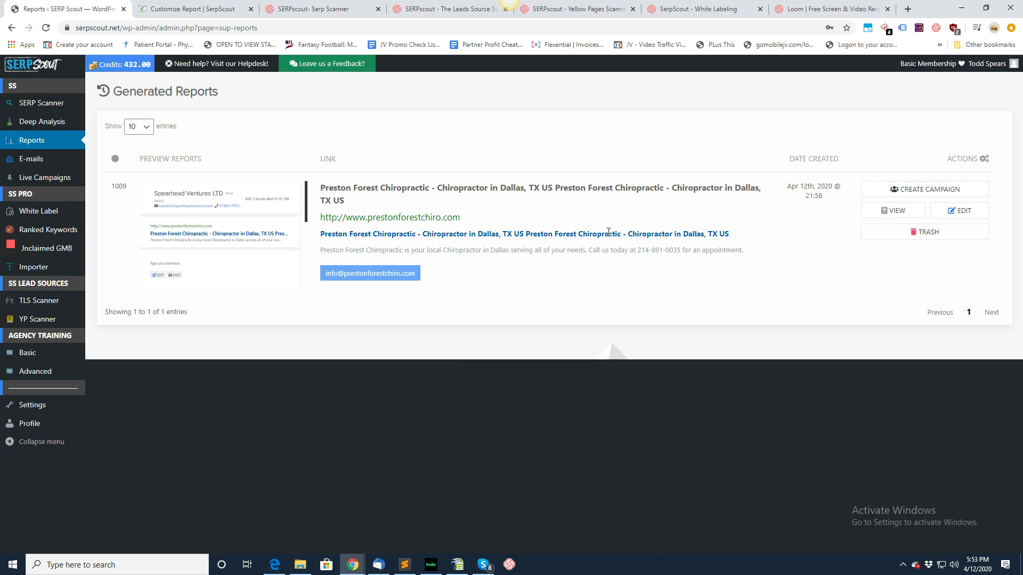
click(958, 211)
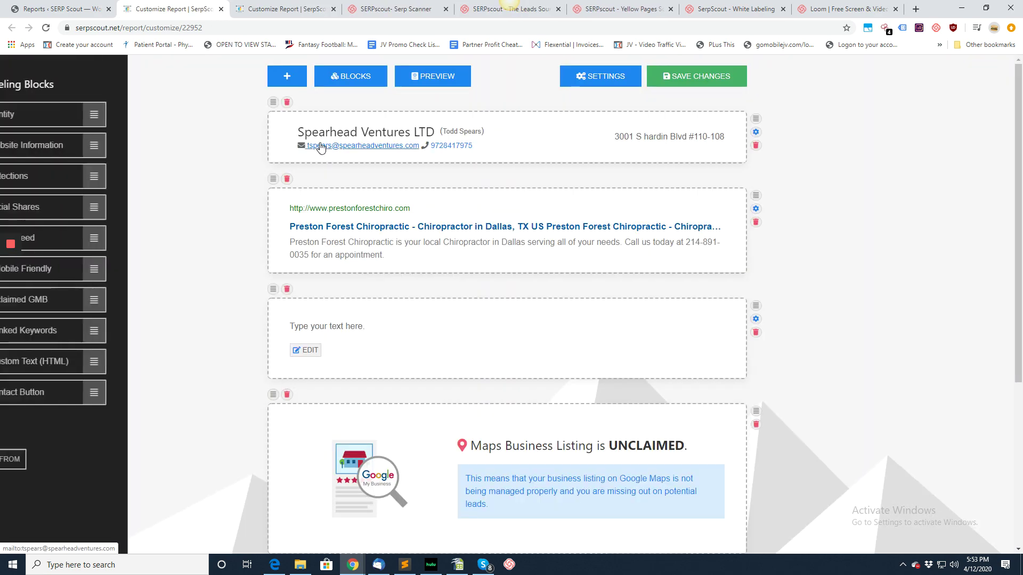
key(ctrl+shift+Tab)
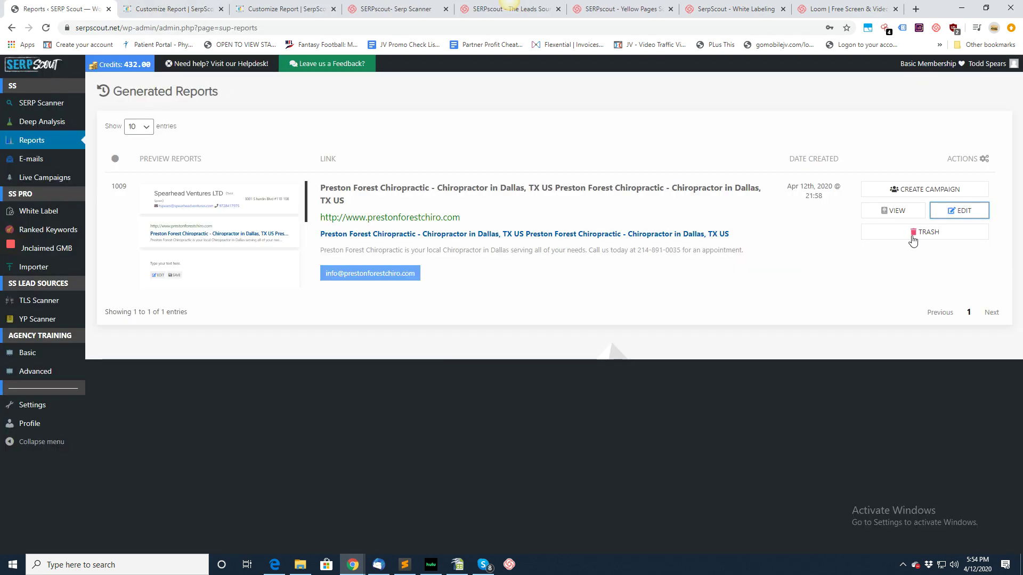
View the finished Preston Forest Chiropractic report and return to the generated reports list
click(895, 211)
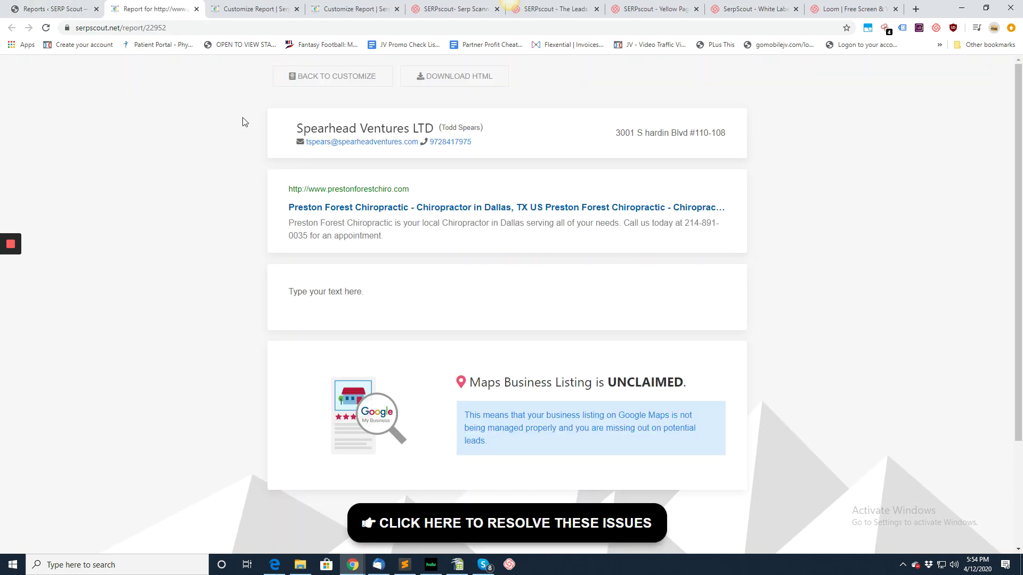
click(57, 10)
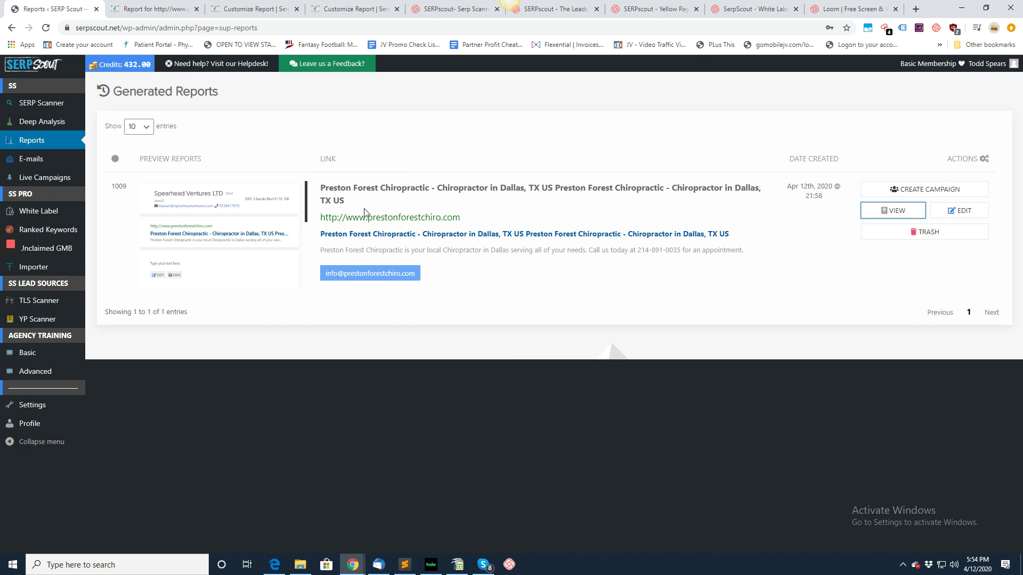
Review the e-mail campaign templates, the send delays in Template1 and the Global Templates, and look at the new template form without creating one
click(25, 164)
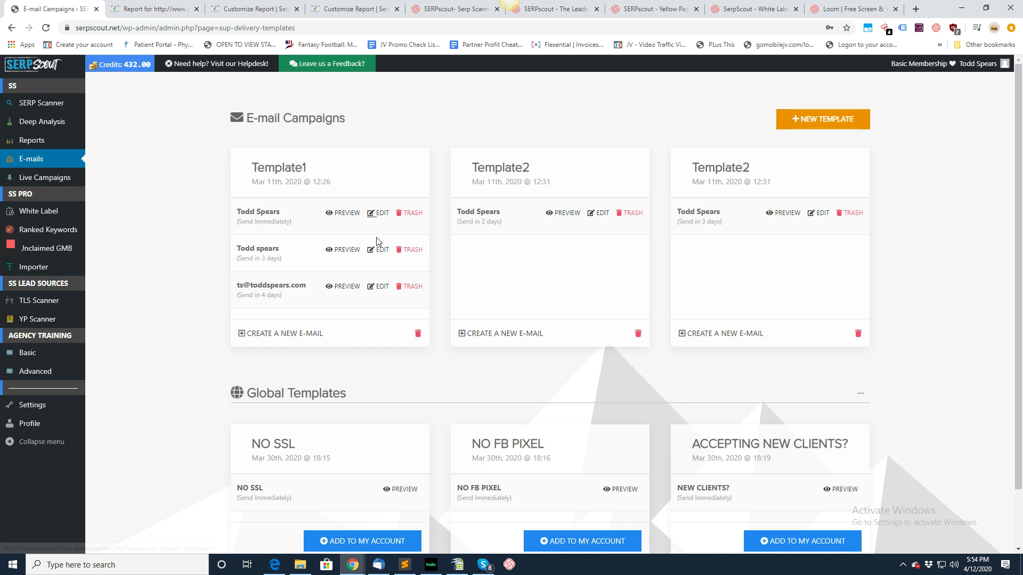
scroll(381, 250, down, 2)
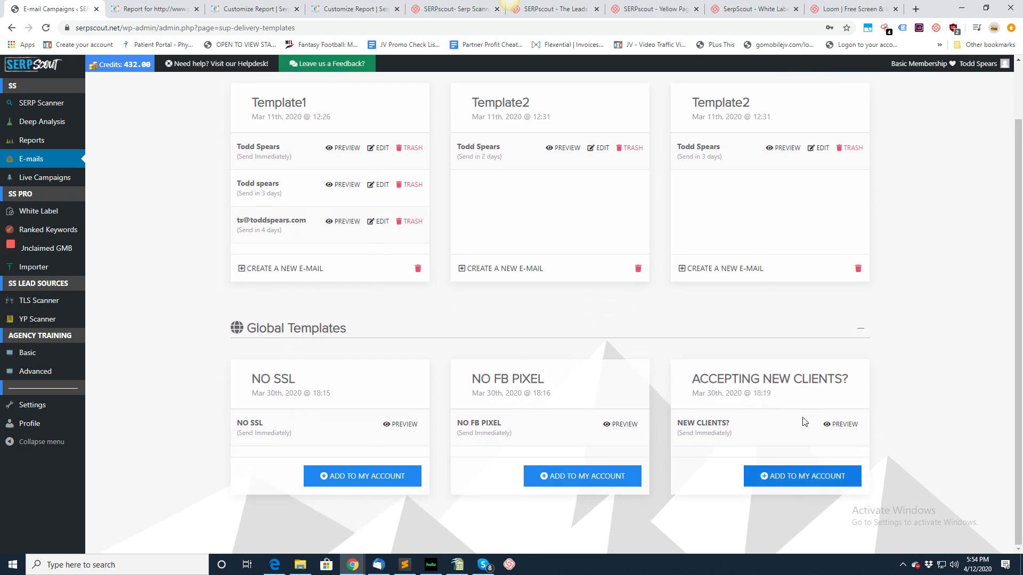
scroll(206, 237, up, 2)
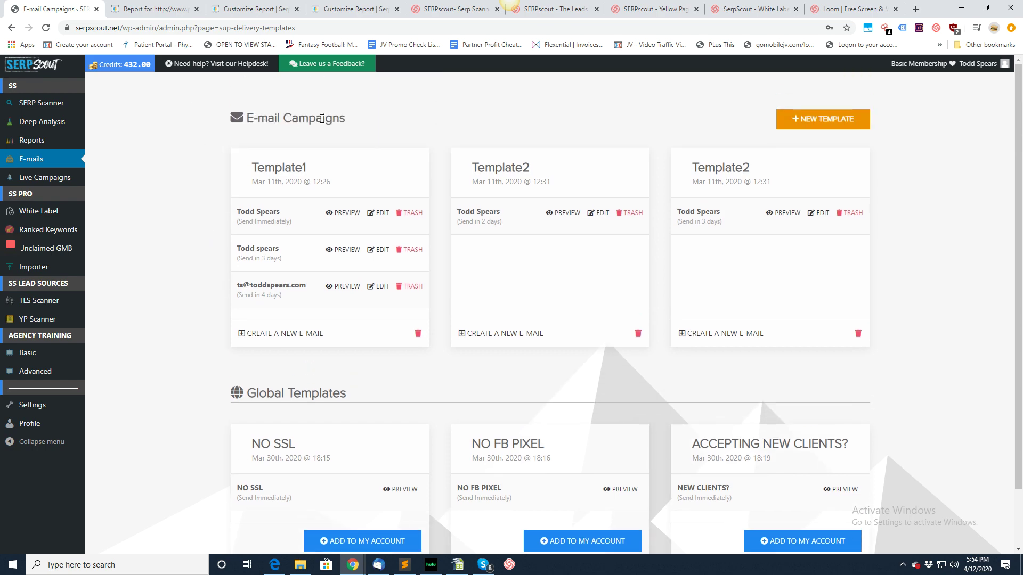
click(833, 119)
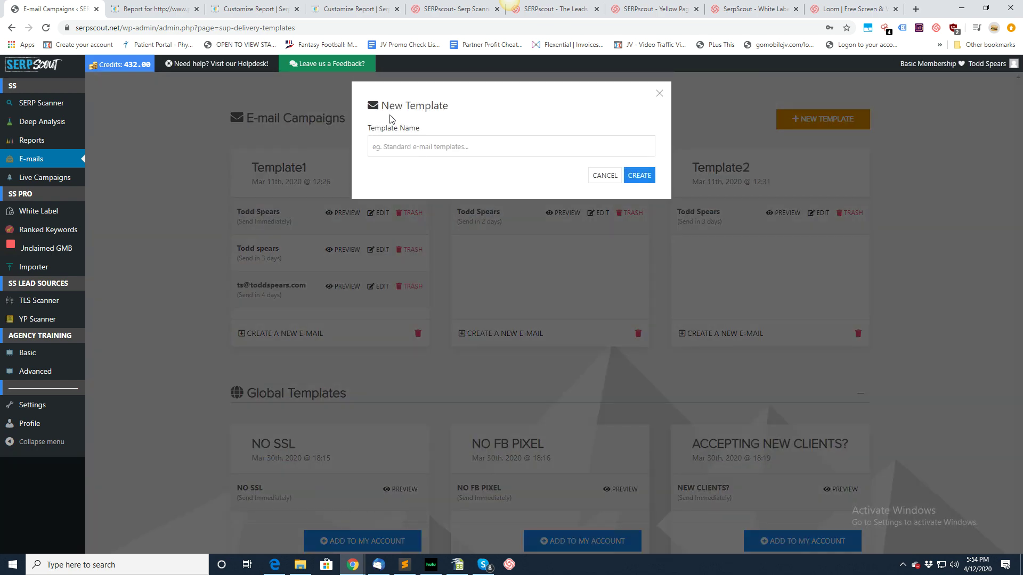
click(600, 175)
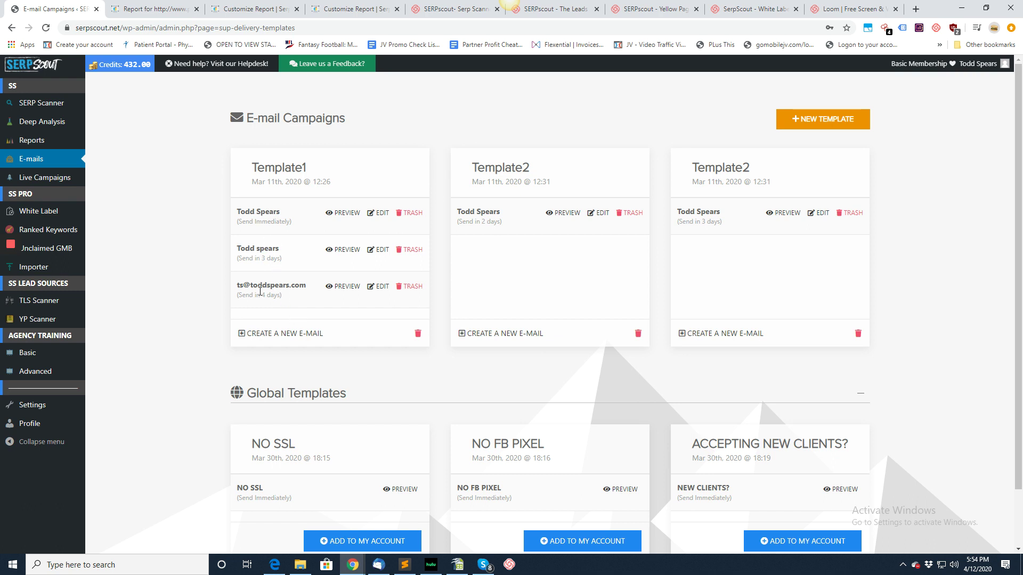
drag(248, 222, 280, 222)
drag(250, 259, 278, 258)
scroll(589, 351, down, 2)
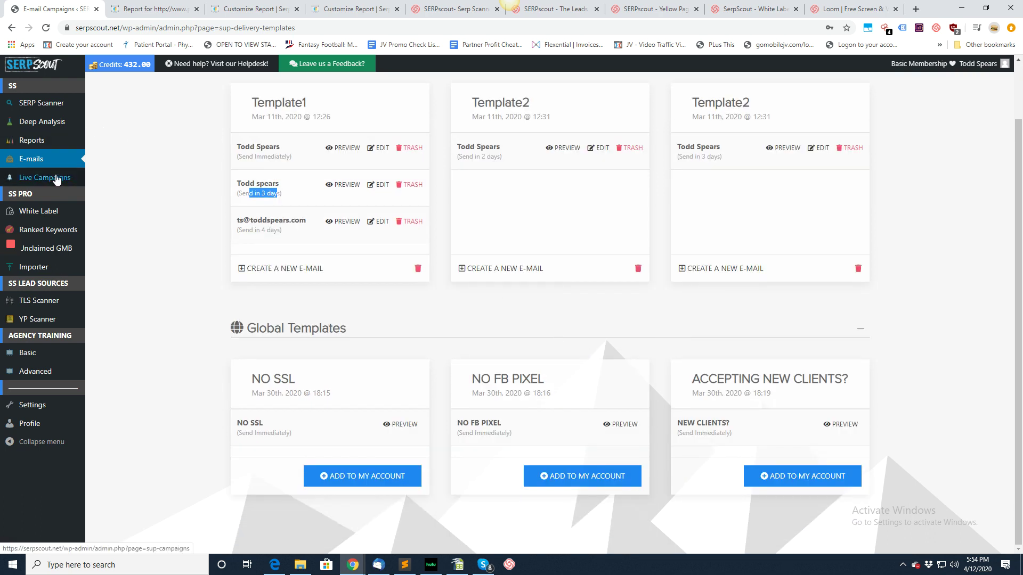
Review the live campaigns and show the individual send dates of the Wedding Photographer campaign
click(57, 179)
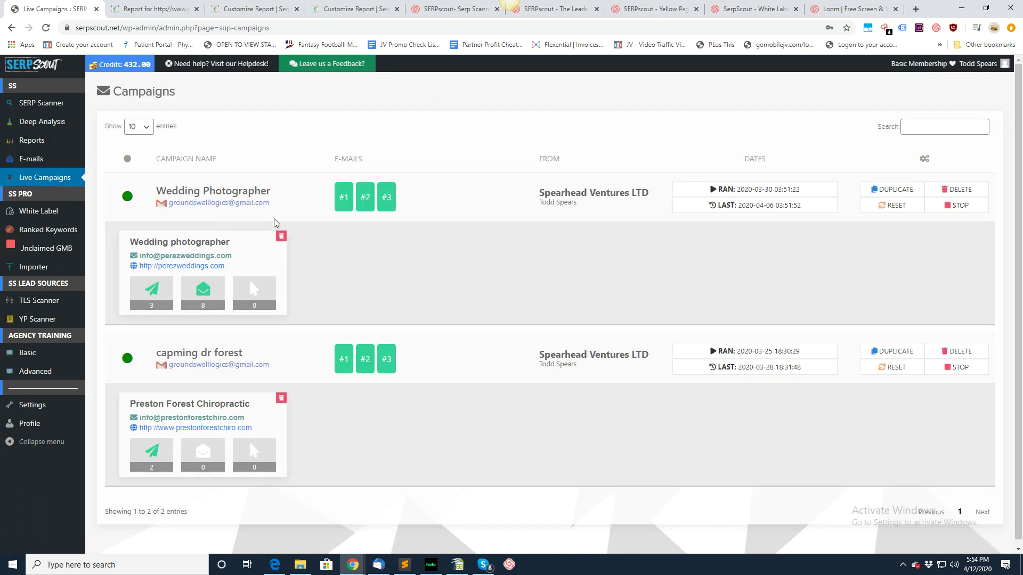
click(721, 206)
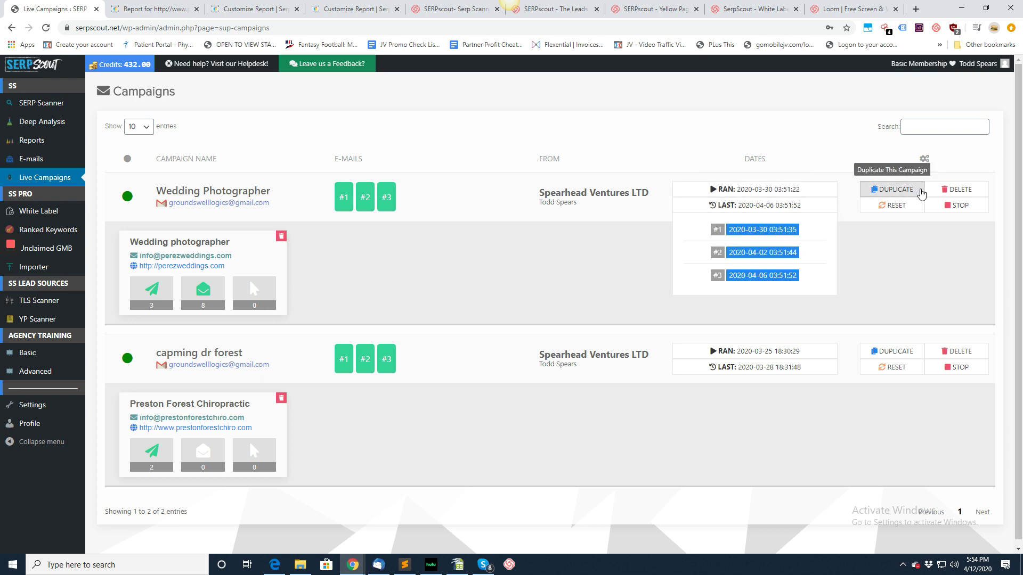
scroll(32, 423, down, 1)
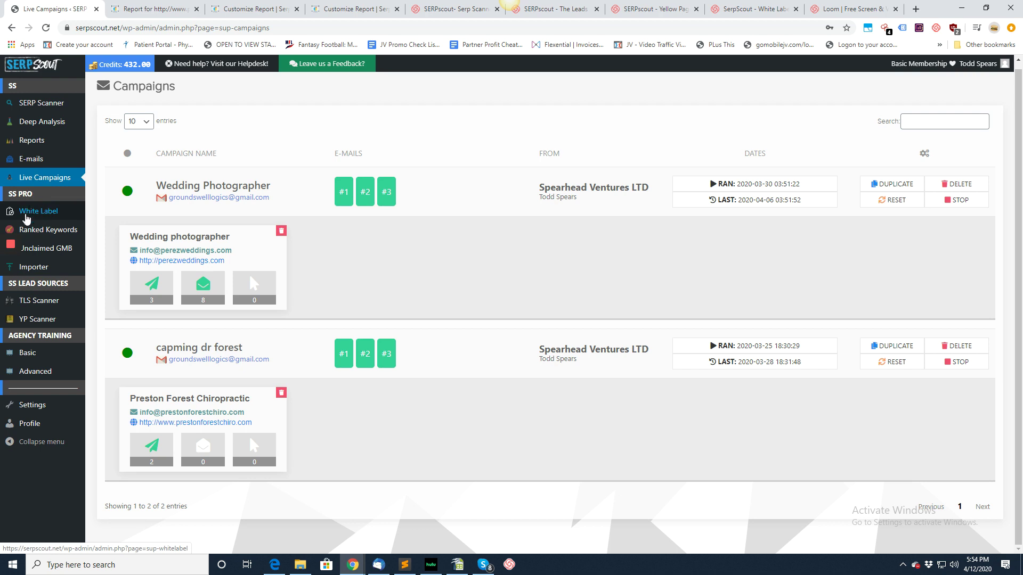
Open the White Label page, then choose digitallandlord.network as the domain in the Preston Forest Chiropractic report's settings
click(33, 214)
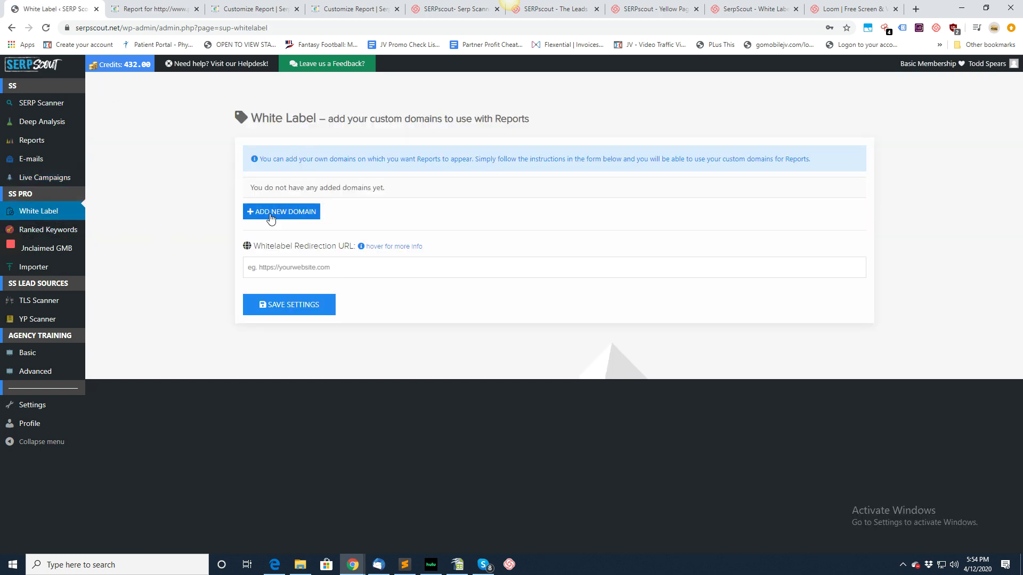
click(152, 10)
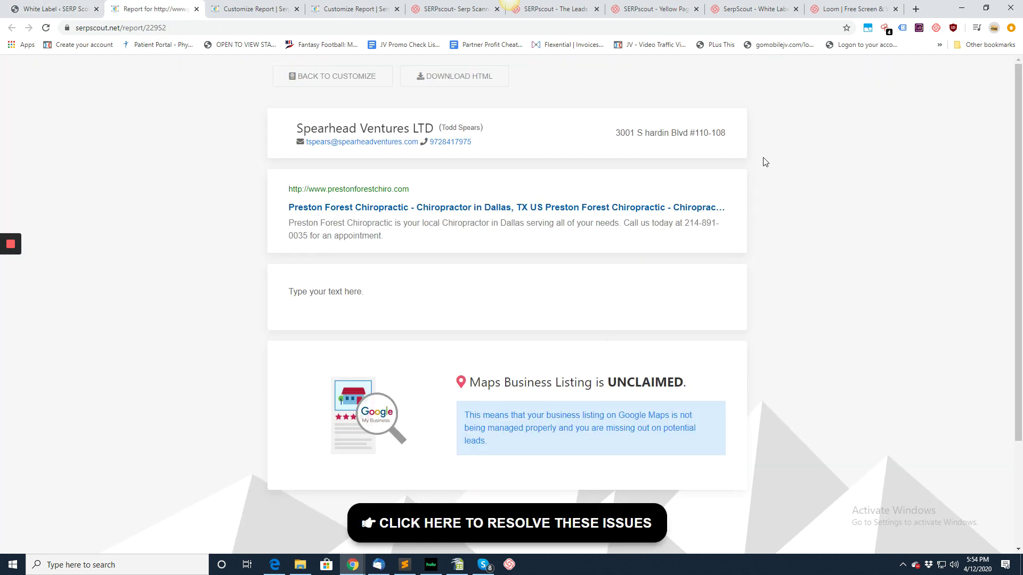
click(356, 77)
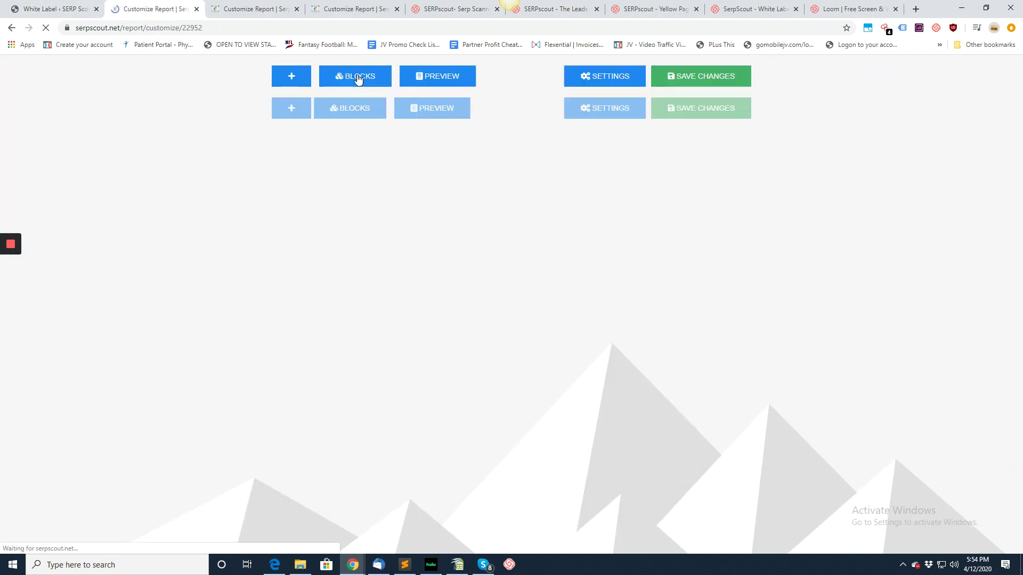
click(602, 77)
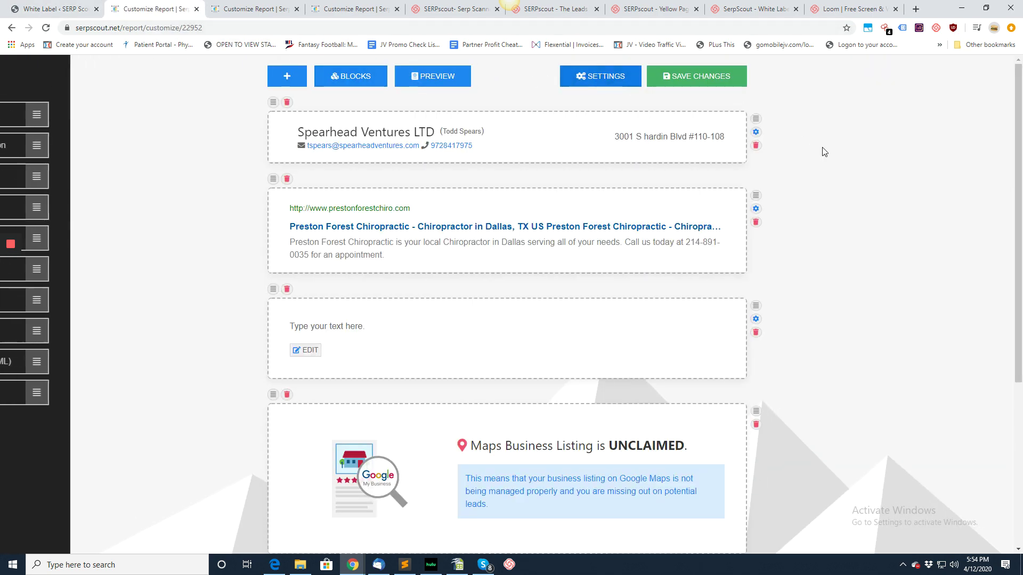
click(914, 150)
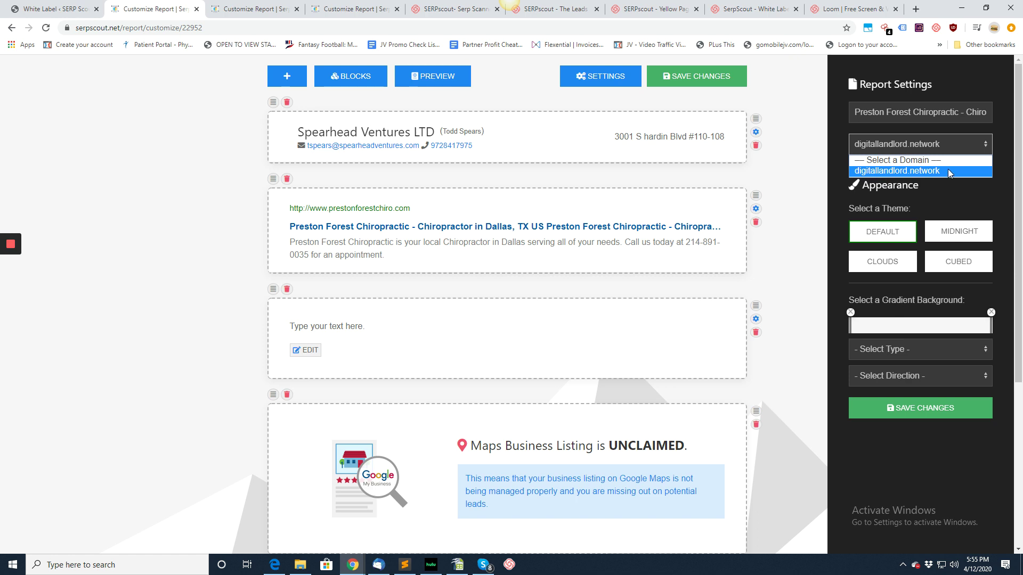
click(932, 171)
Return to the White Label page, enter a subdomain of theleadsource.com in the new domain form, and close the form without adding it
click(56, 10)
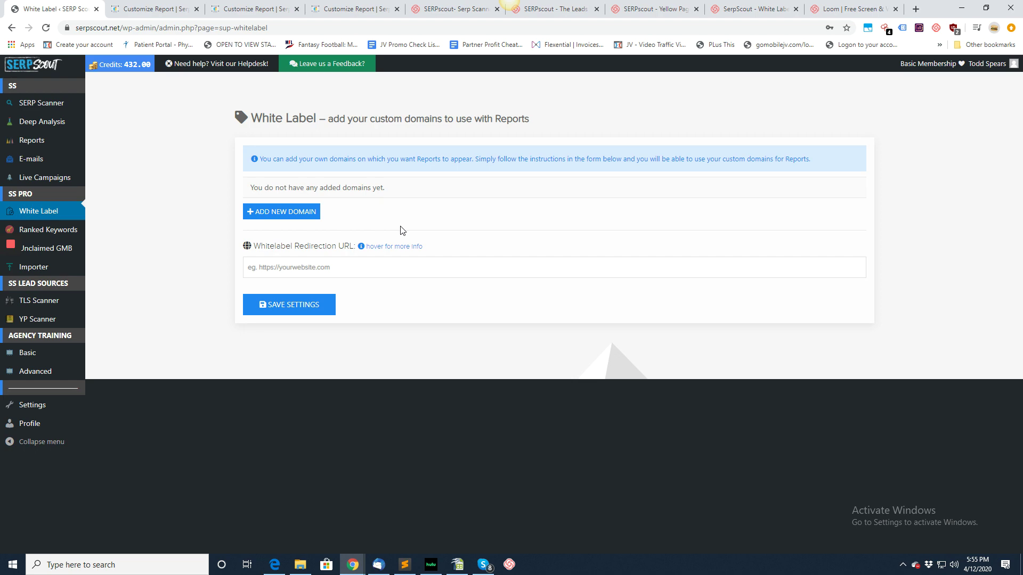
click(309, 212)
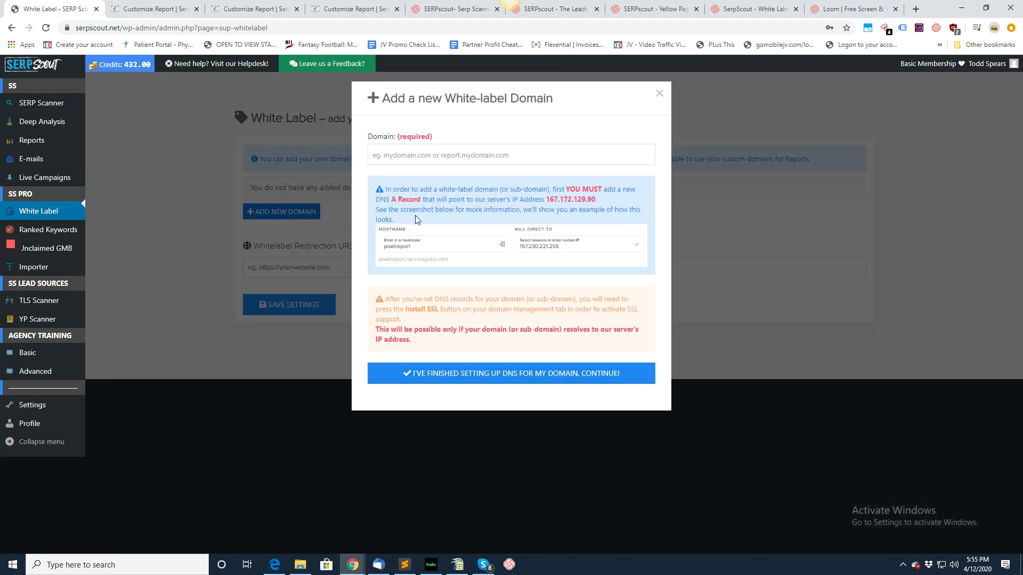
click(424, 155)
click(378, 171)
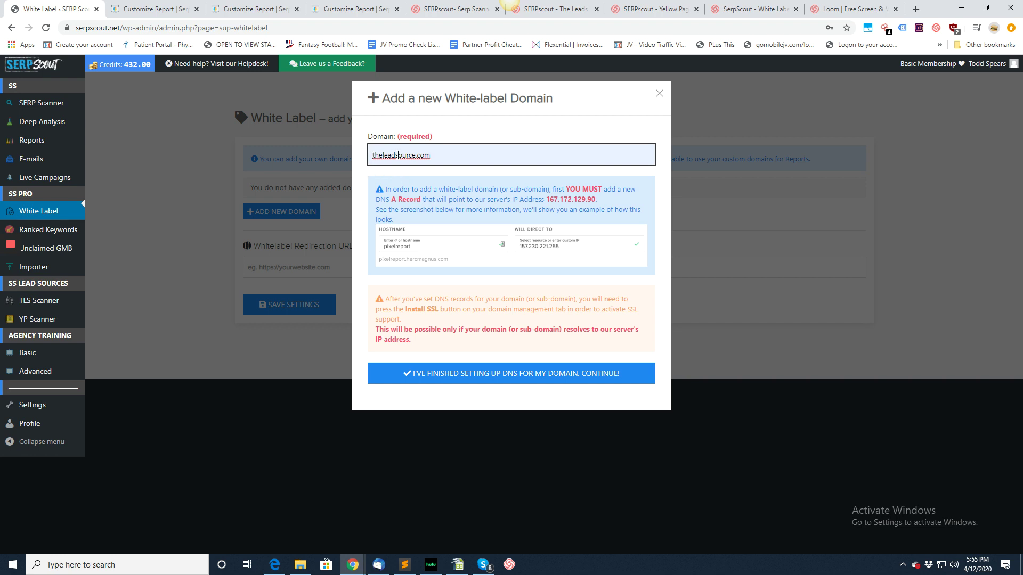
text(rteport.)
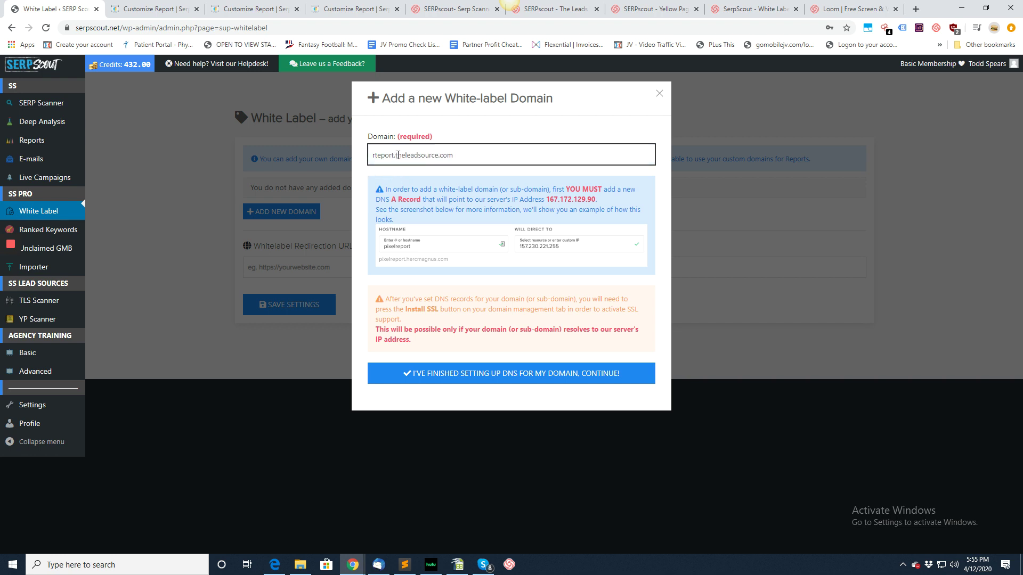
key(Delete)
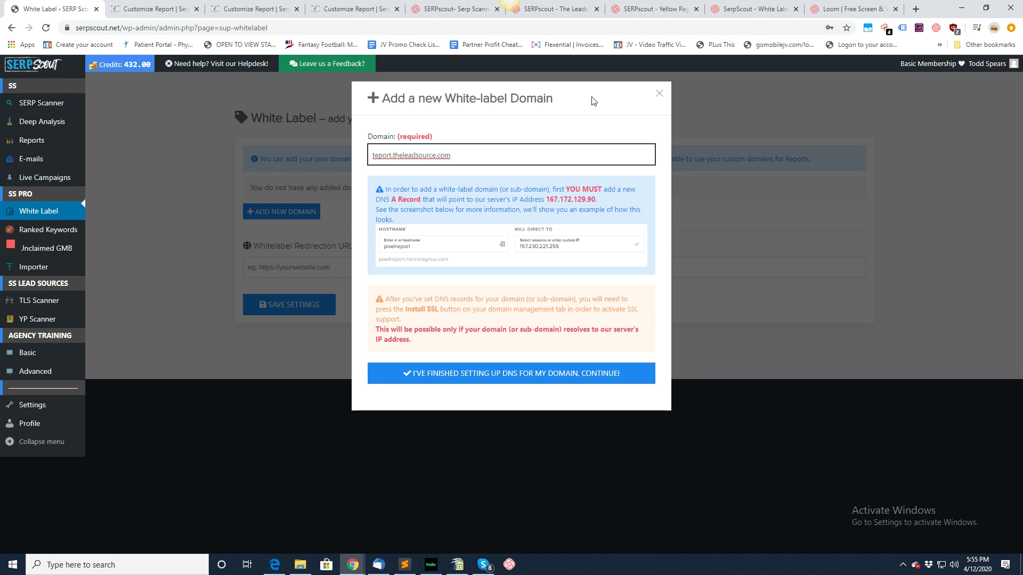
click(659, 94)
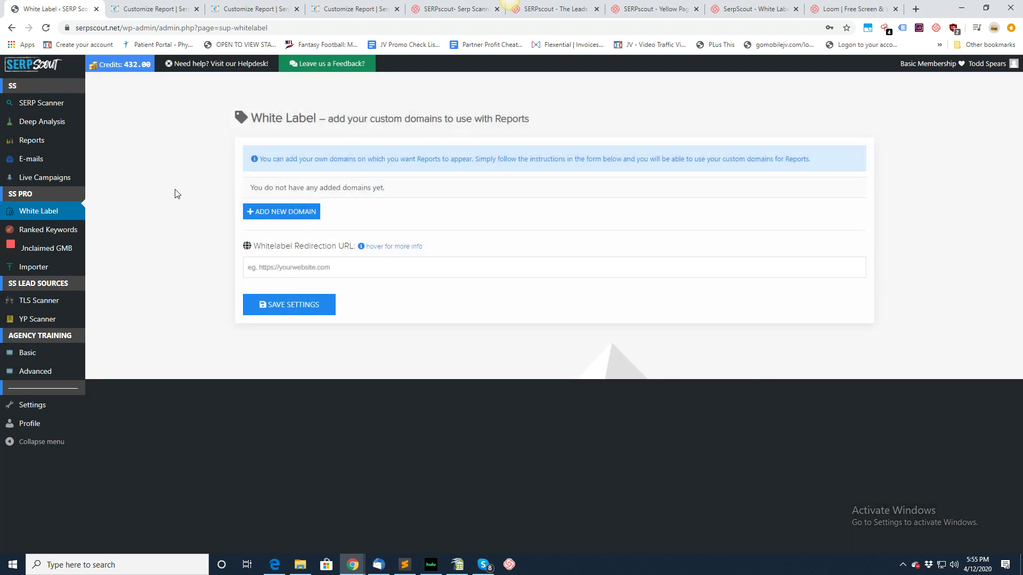
Open the Ranked Keywords page, view the Get More Keywords options for Ahead of the Curve Chiropractic, and cancel them
click(45, 230)
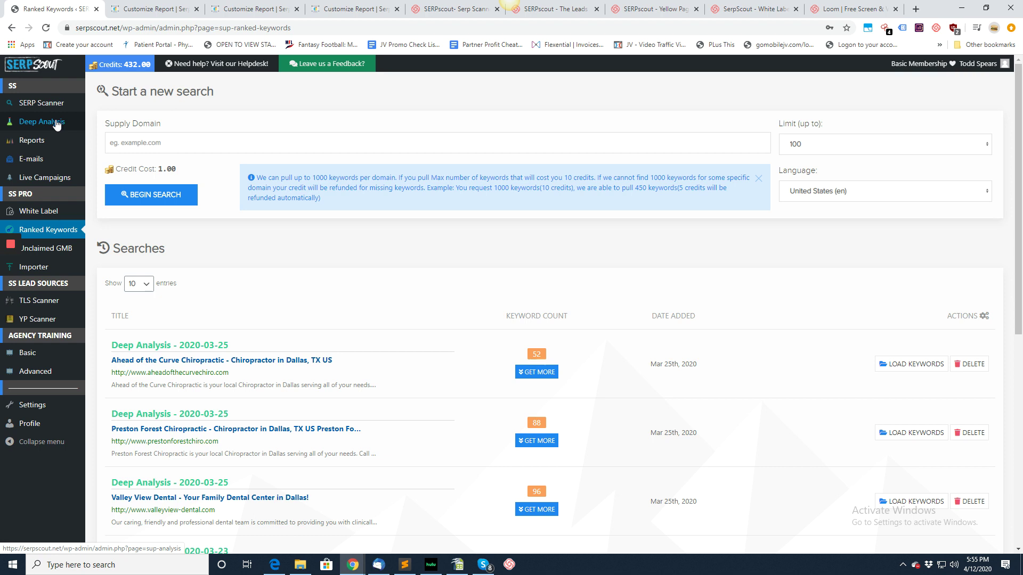
scroll(498, 357, down, 2)
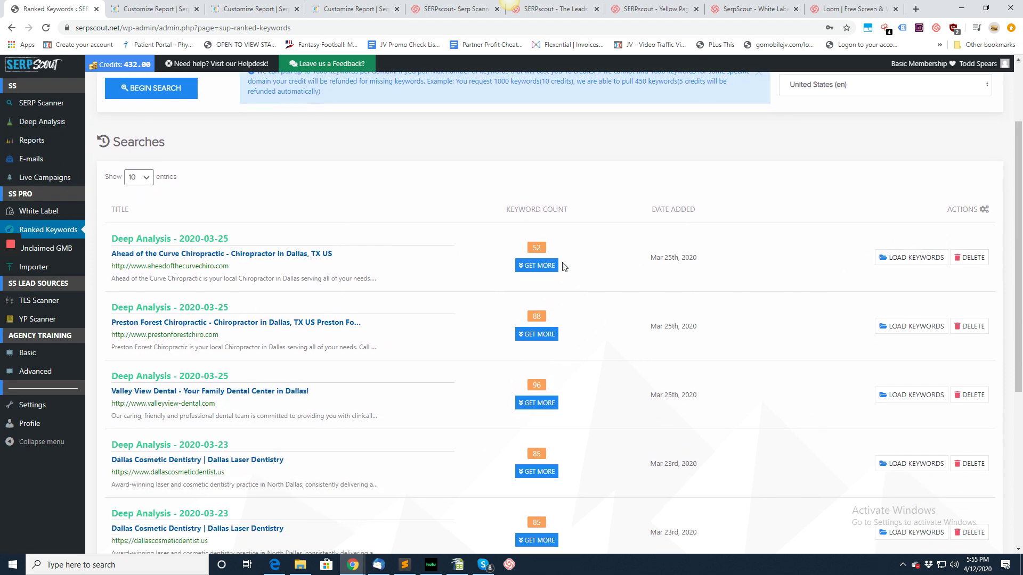
click(548, 267)
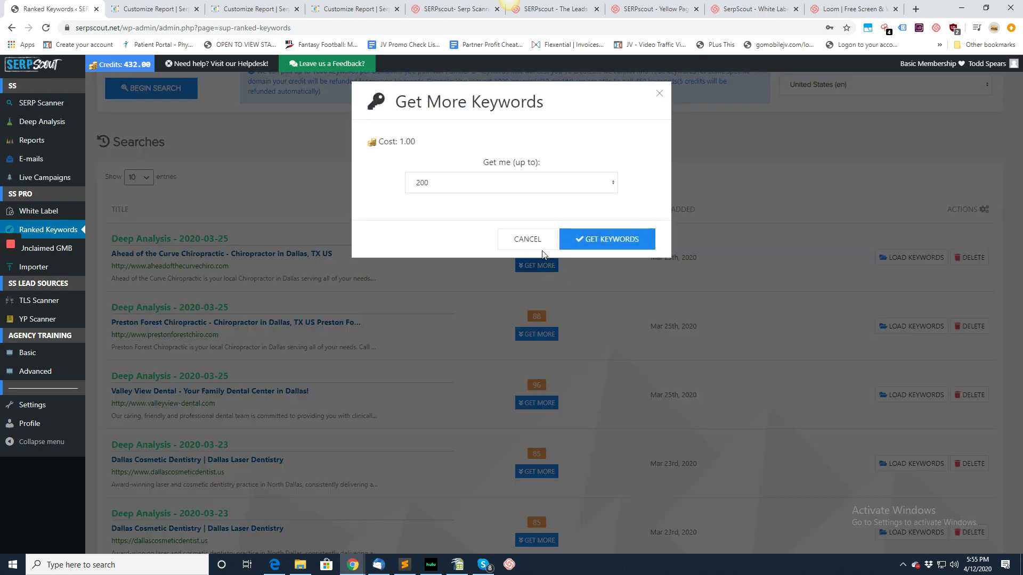
click(527, 239)
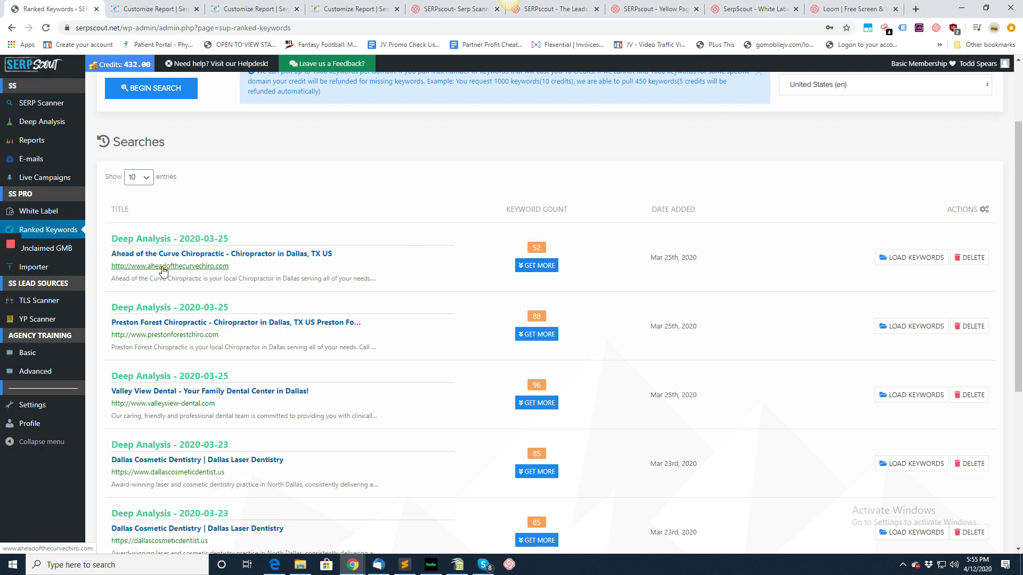
Load and examine the ranked keywords of Ahead of the Curve Chiropractic, close them, and look through the list of past searches
click(908, 257)
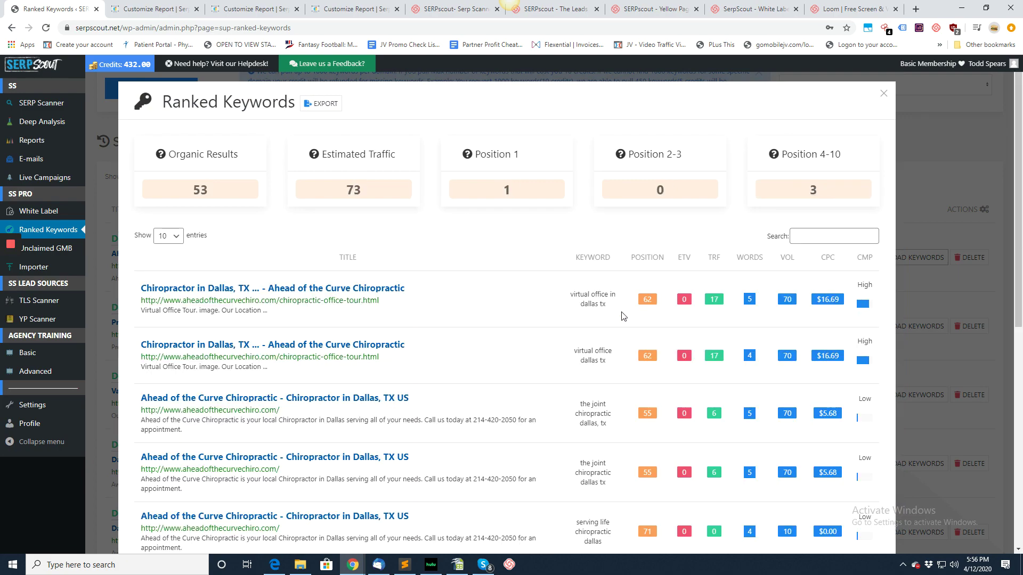
scroll(537, 331, down, 7)
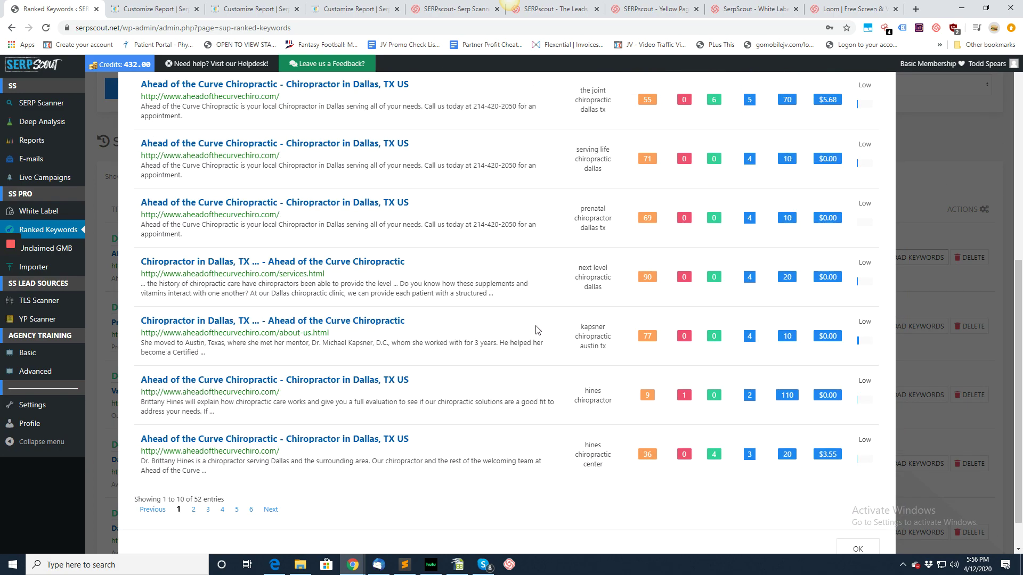
scroll(536, 331, up, 7)
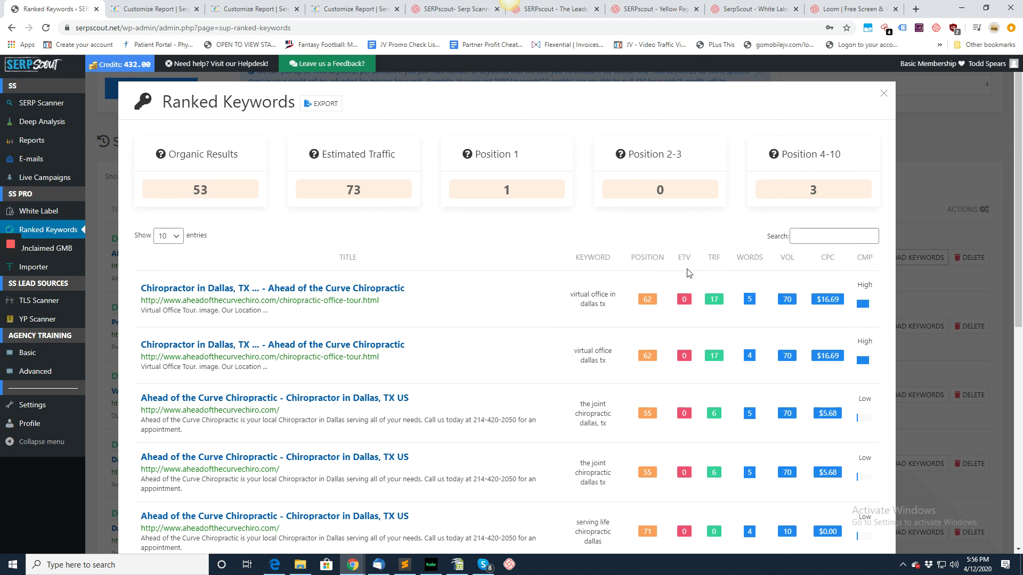
click(884, 94)
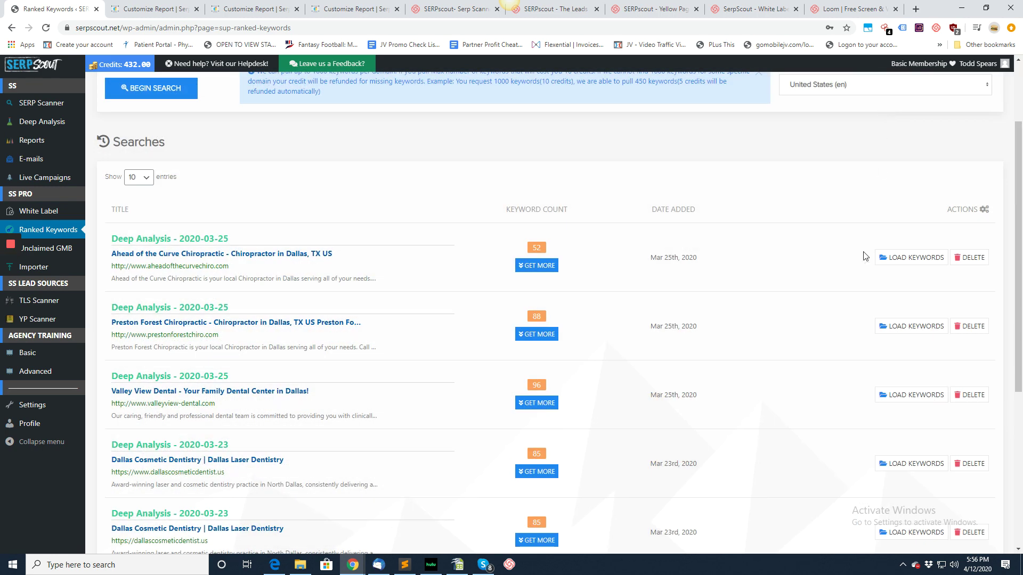
scroll(533, 271, down, 6)
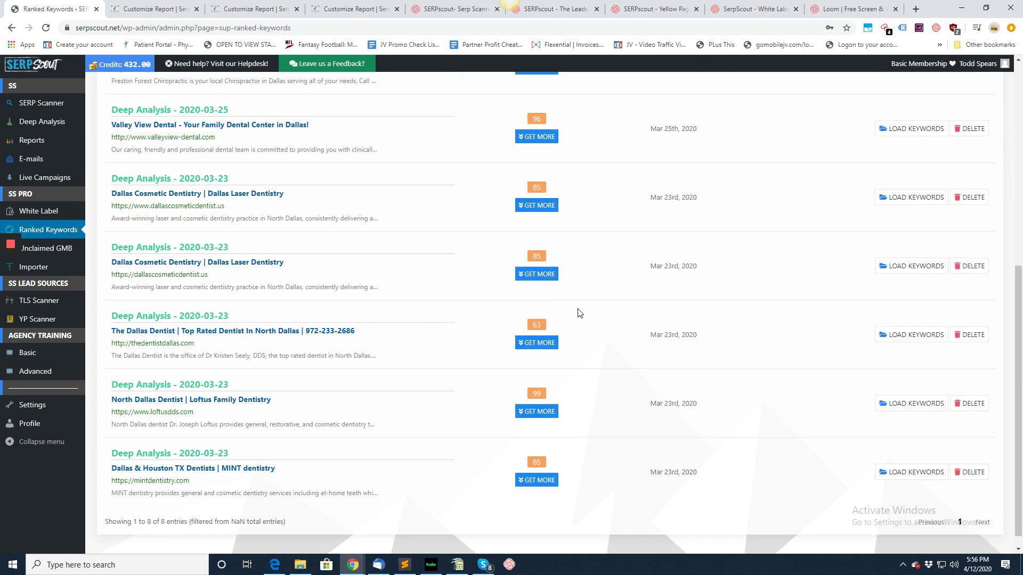
scroll(589, 332, up, 5)
scroll(590, 335, up, 3)
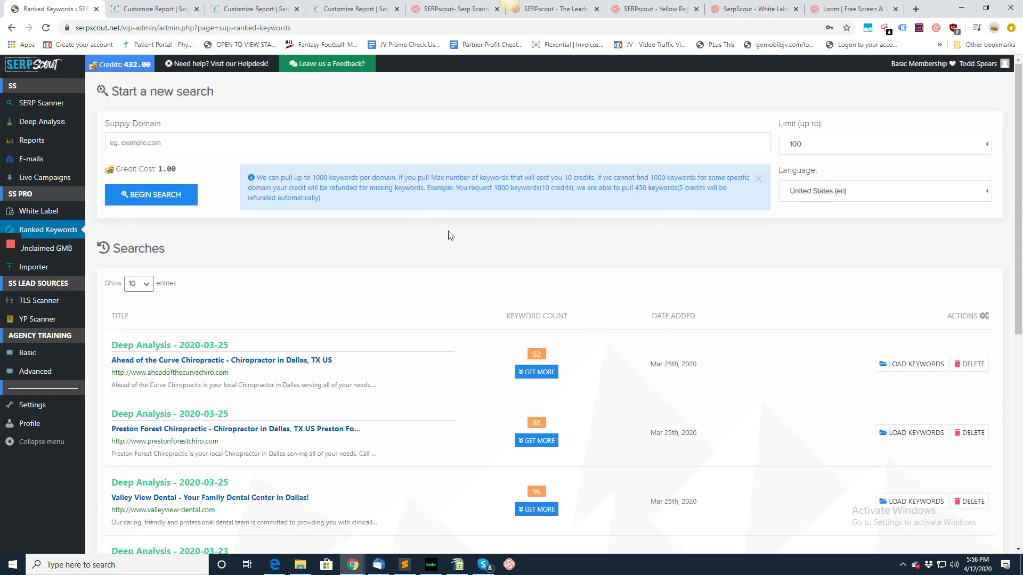
Open the Unclaimed GMB page and look through the businesses with unclaimed map listings
click(51, 253)
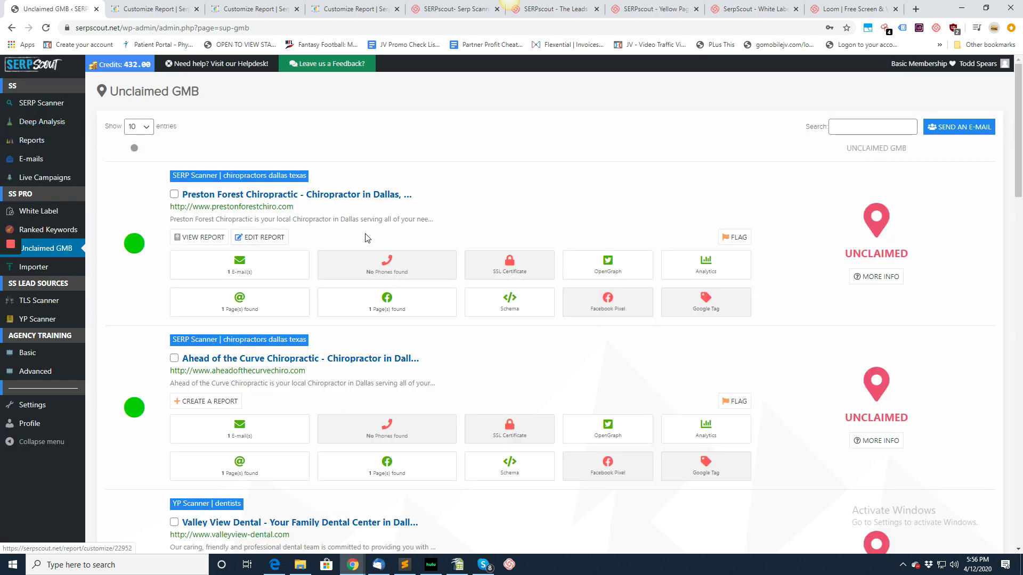
scroll(818, 293, down, 14)
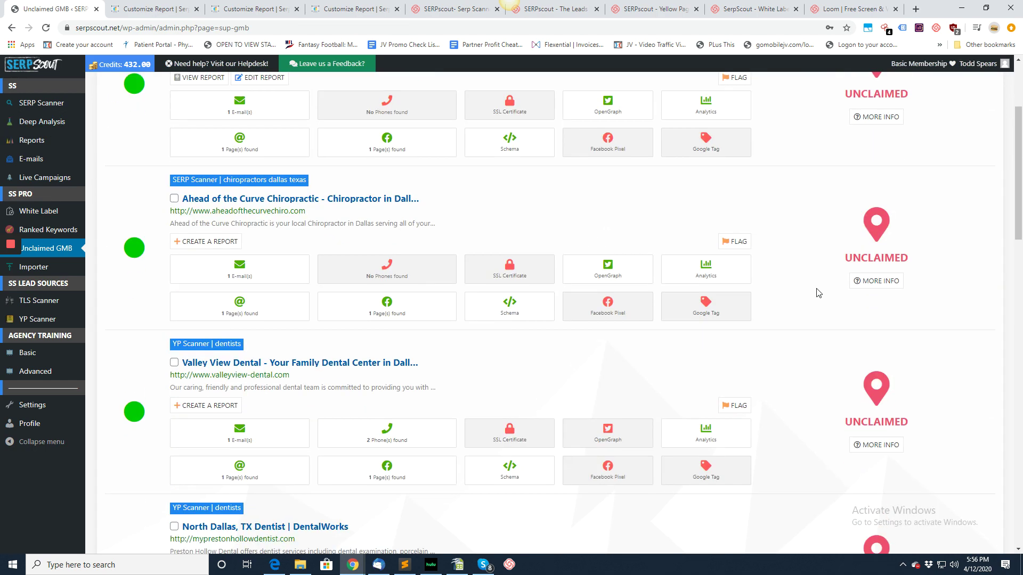
scroll(818, 293, down, 10)
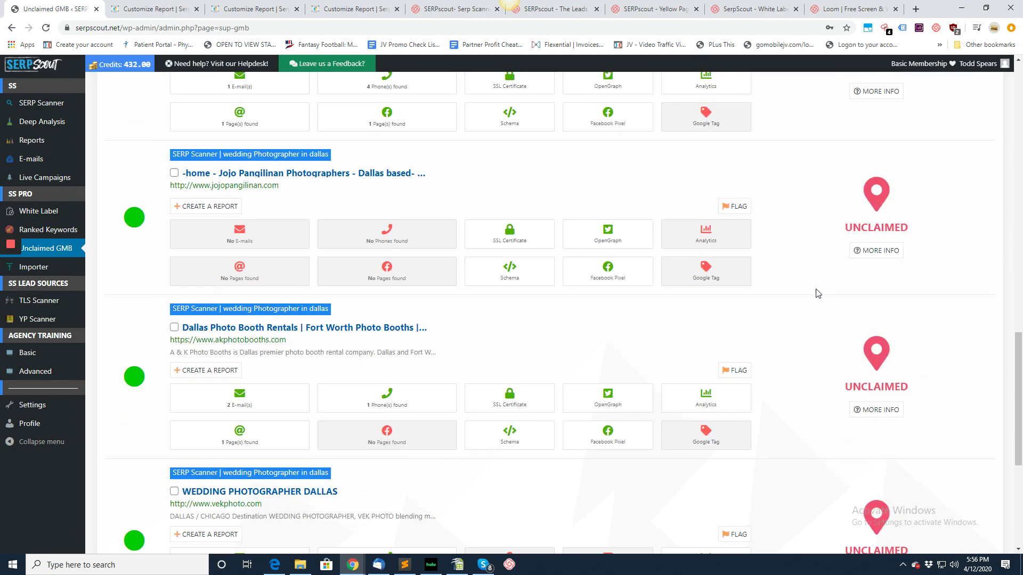
Select Ahead of the Curve Chiropractic among the unclaimed listings, start an e-mail campaign with Template1, and cancel it at the campaign naming stage
scroll(818, 294, up, 17)
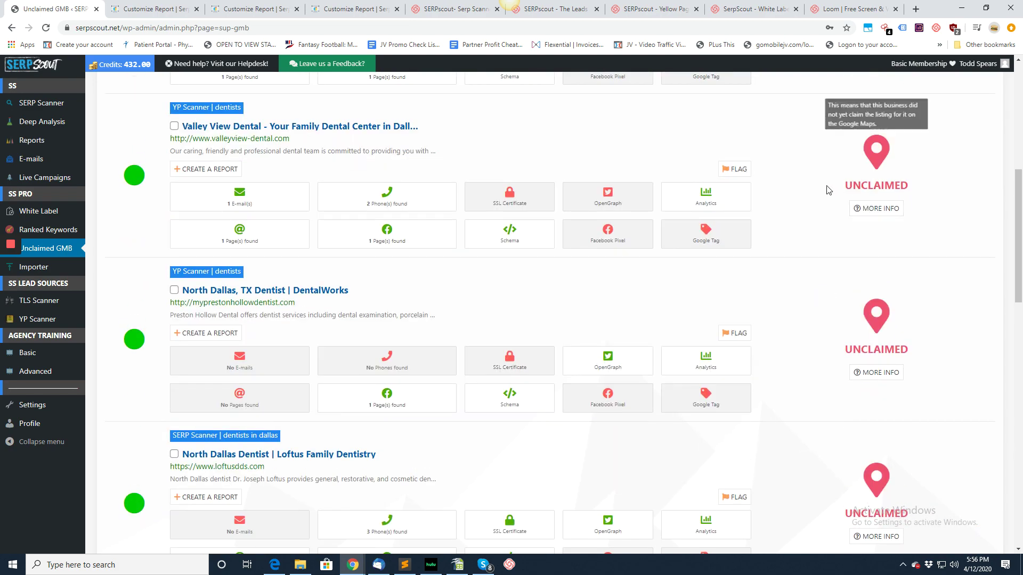
scroll(868, 216, up, 5)
scroll(866, 216, up, 3)
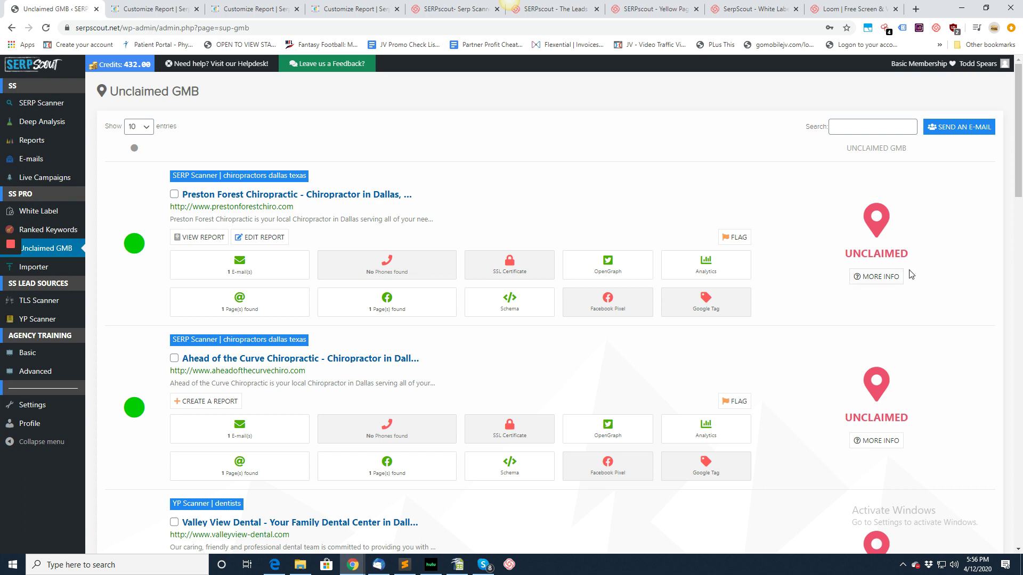
mouse_move(852, 257)
click(174, 358)
click(956, 128)
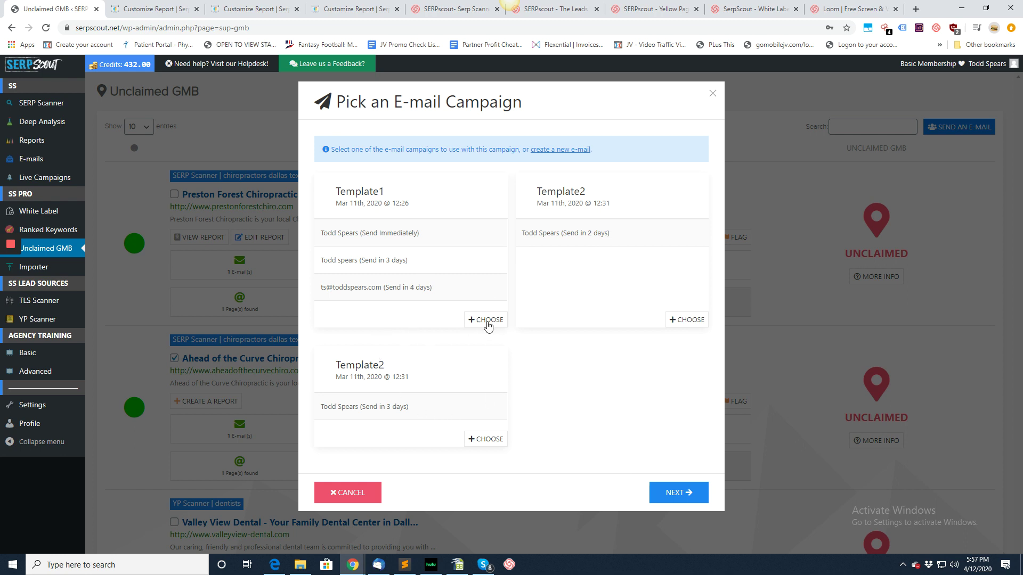
click(485, 320)
click(670, 492)
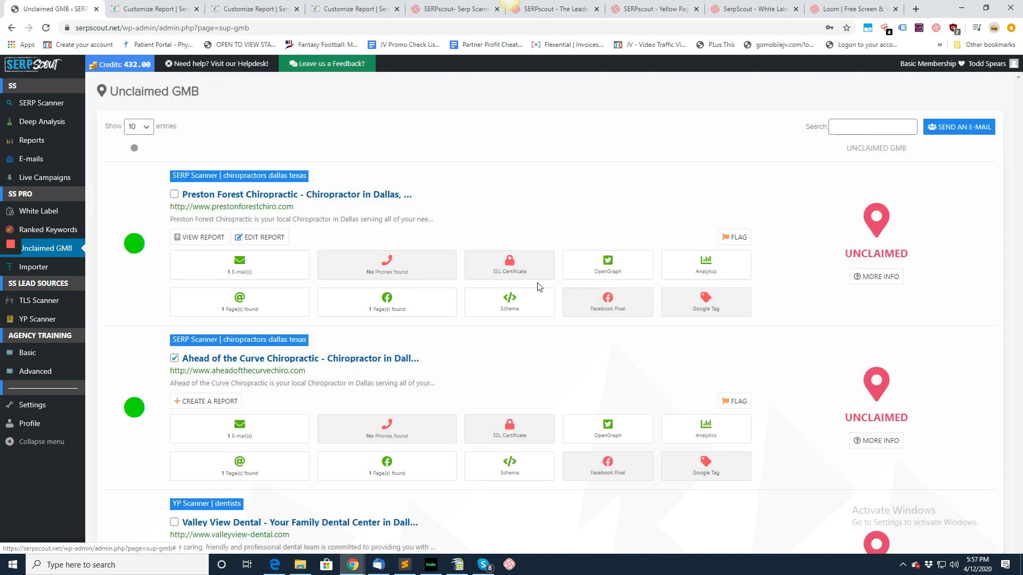
click(410, 254)
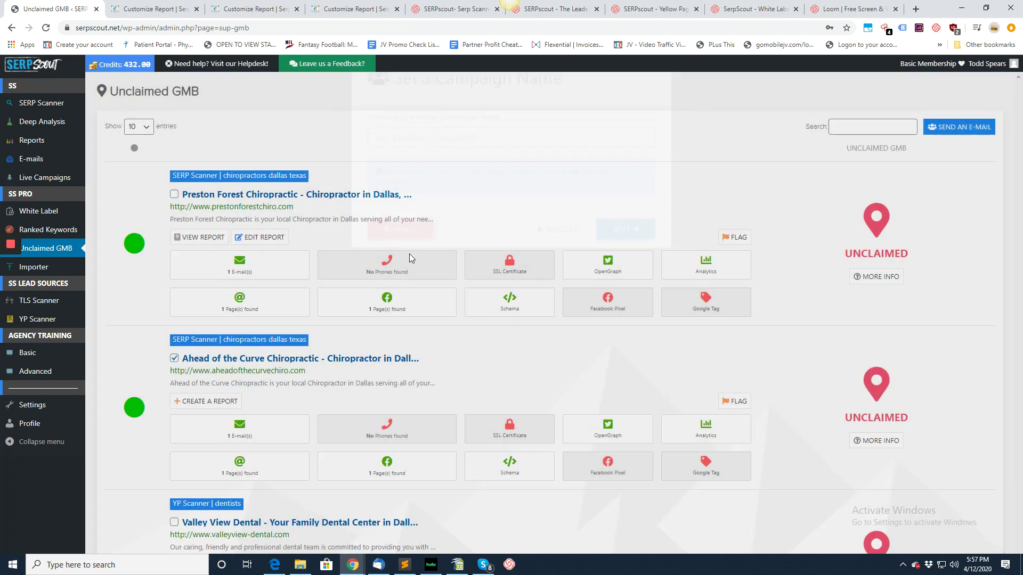
Open the Importer page and look over the manual import form with its import name and URL list fields
click(46, 267)
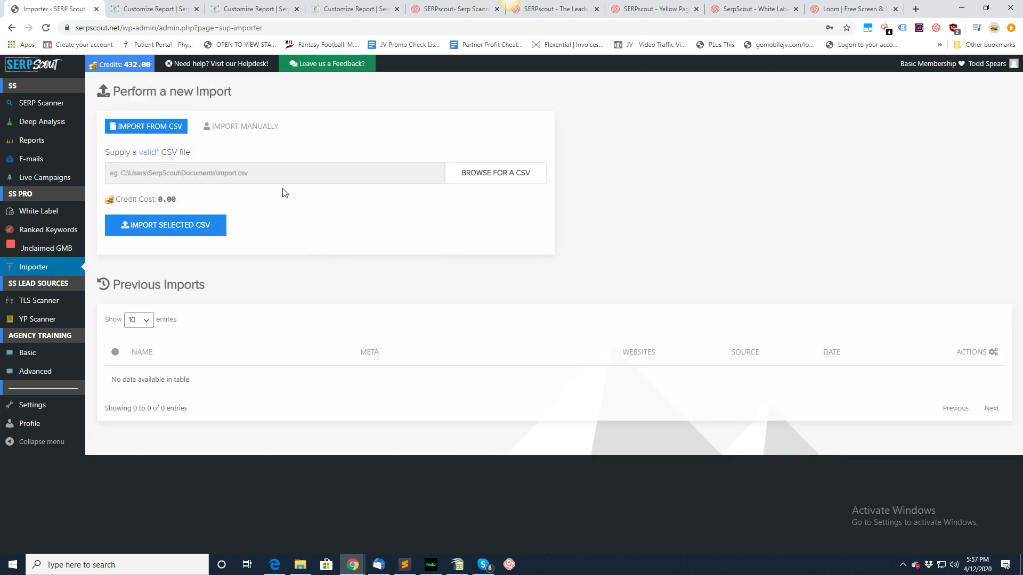
click(247, 127)
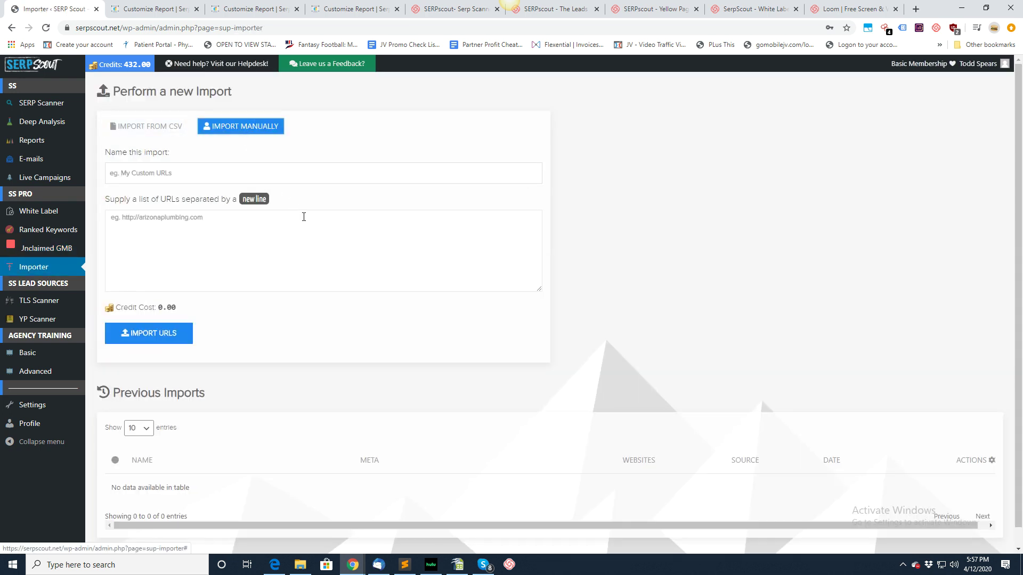
click(235, 225)
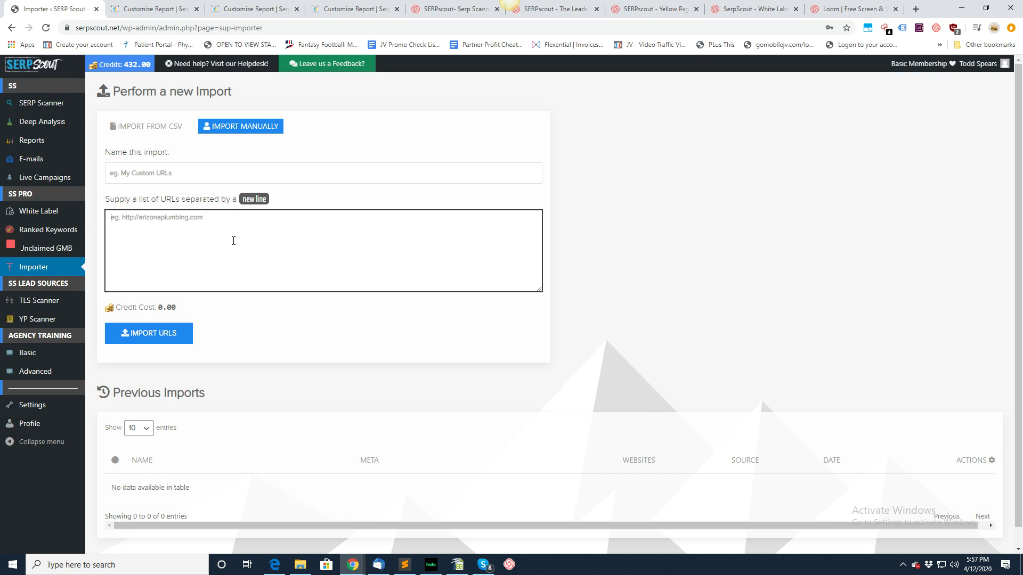
click(171, 173)
click(241, 230)
scroll(270, 325, down, 1)
scroll(269, 341, up, 1)
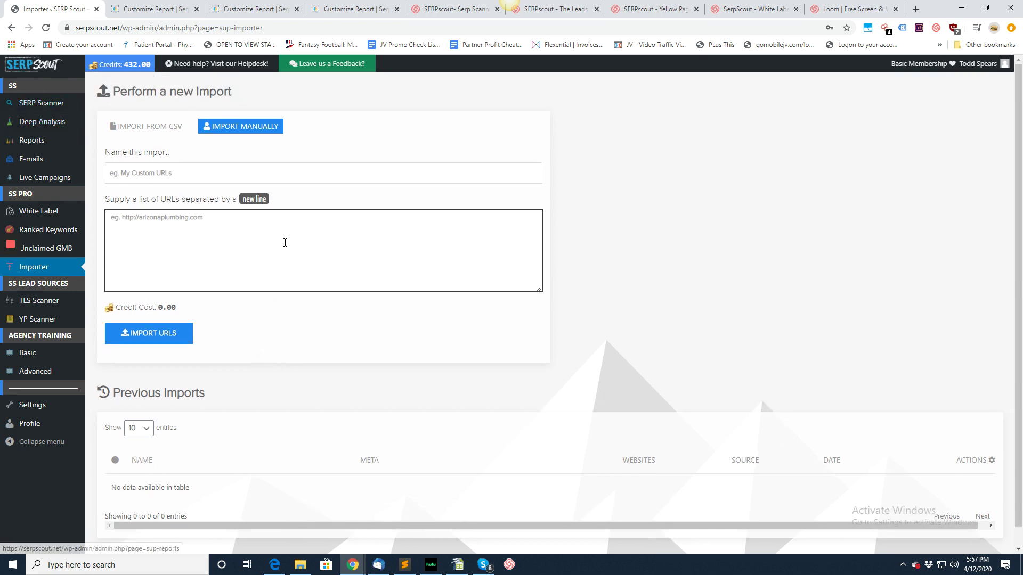
Switch to importing from a CSV, view the example of a valid CSV file, and close it
click(137, 129)
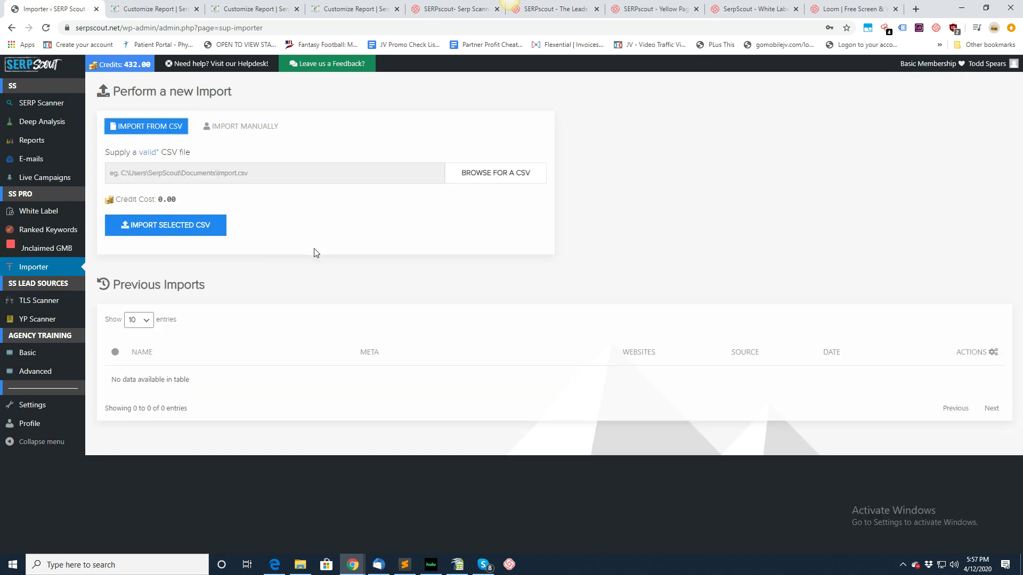
click(151, 153)
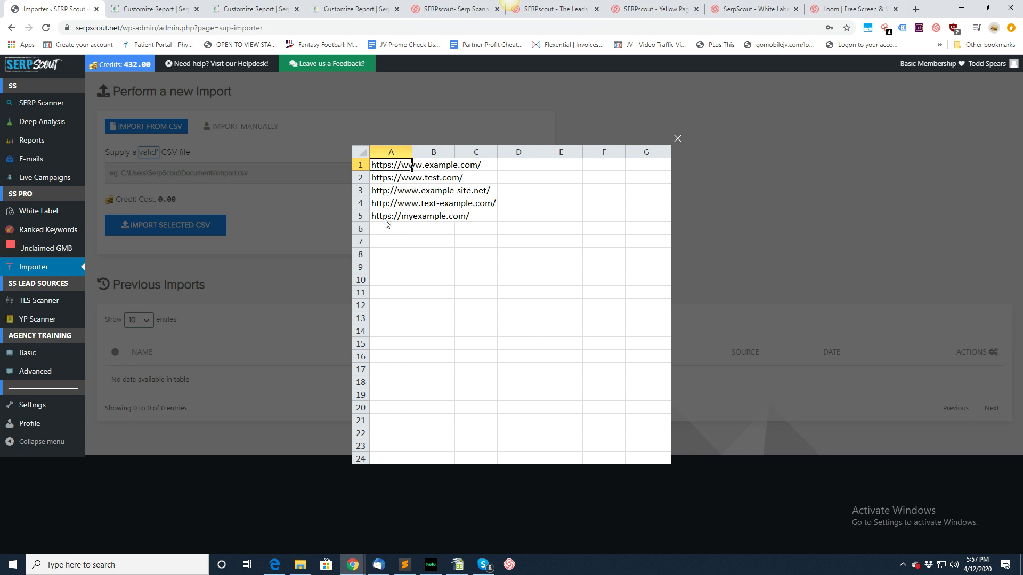
click(677, 139)
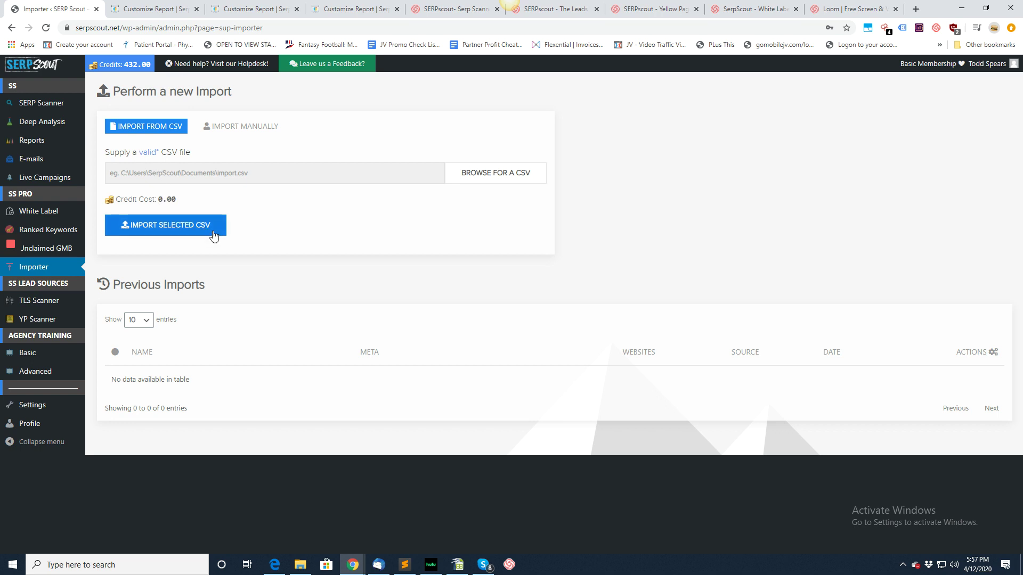
Open the TLS Scanner page, load the results of the home cleaning (1) search for Denver, and look through them
click(33, 301)
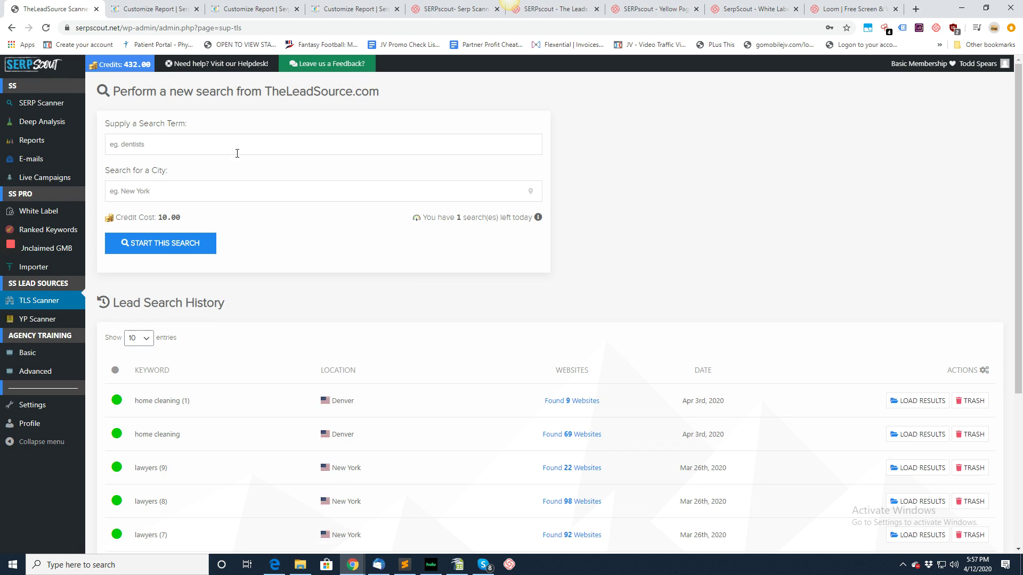
click(917, 401)
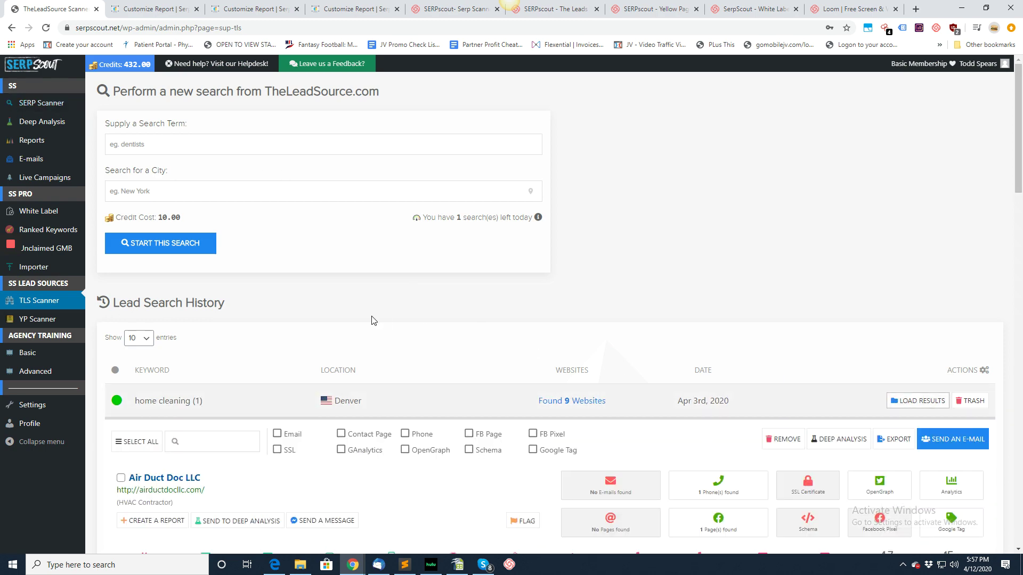
scroll(329, 342, down, 4)
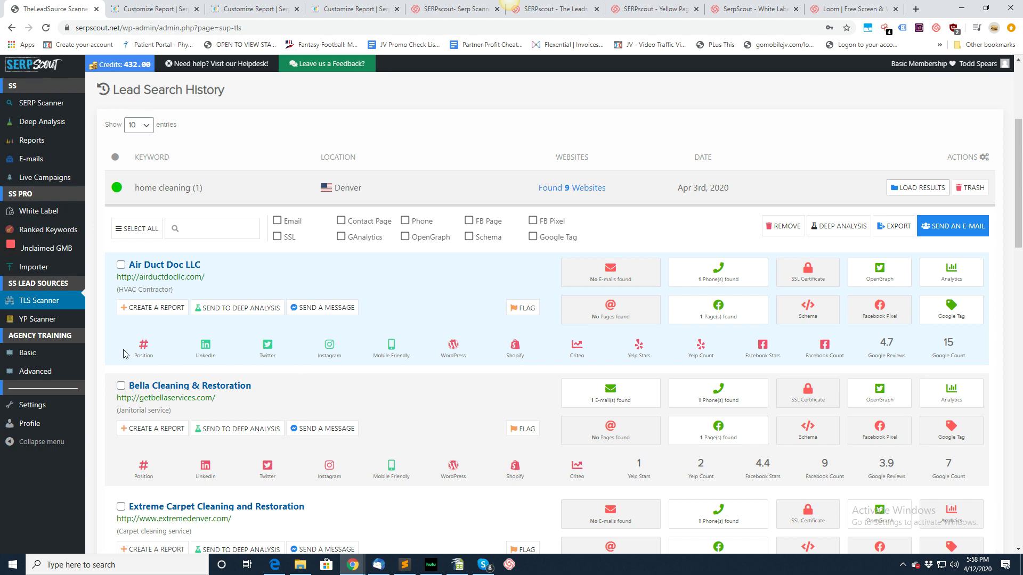
scroll(373, 355, up, 3)
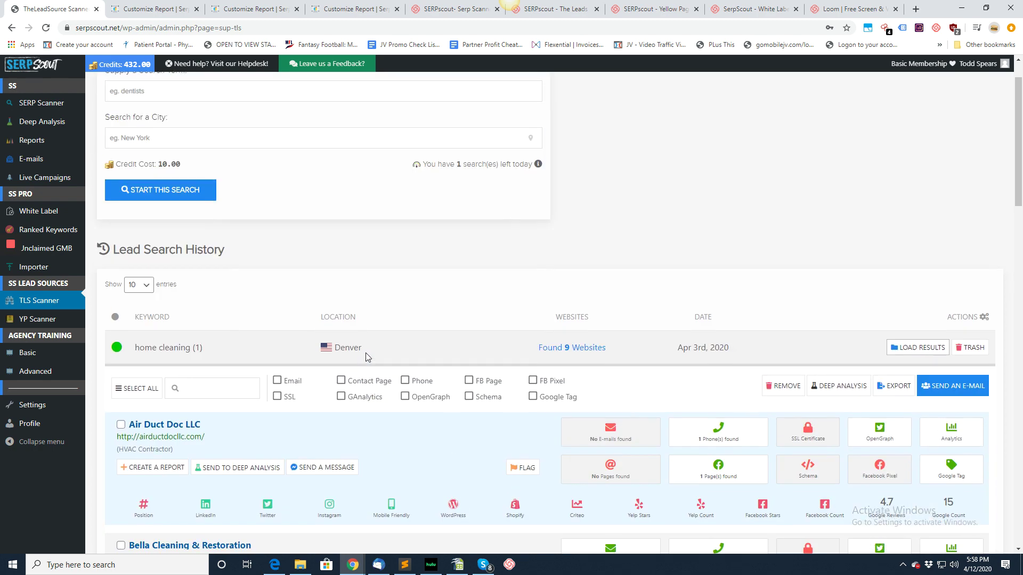
scroll(366, 357, up, 1)
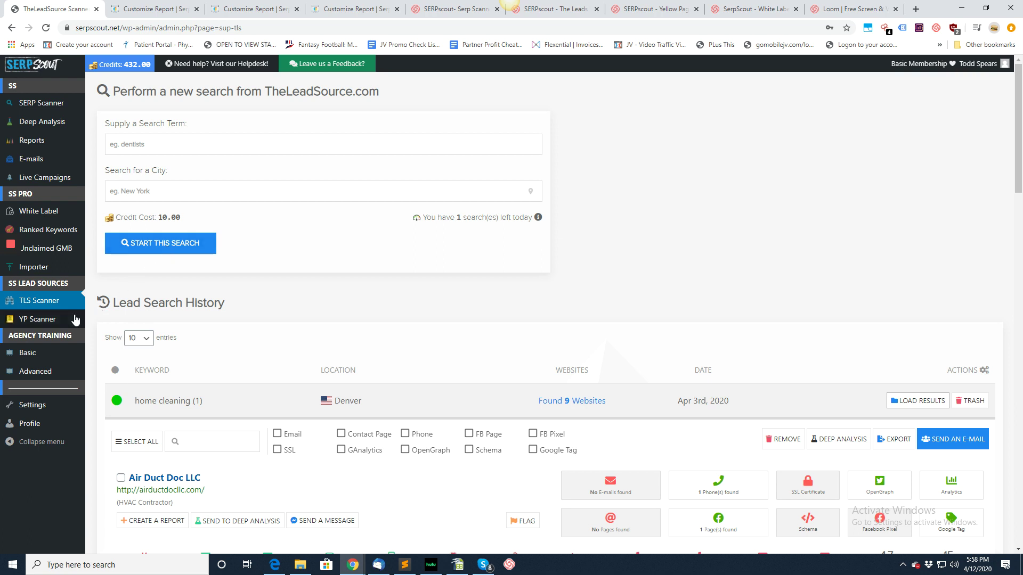
Open the YP Scanner page, view the options for the number of pages to scan, and keep 1 Page (Up to 50 Results Max.)
click(43, 319)
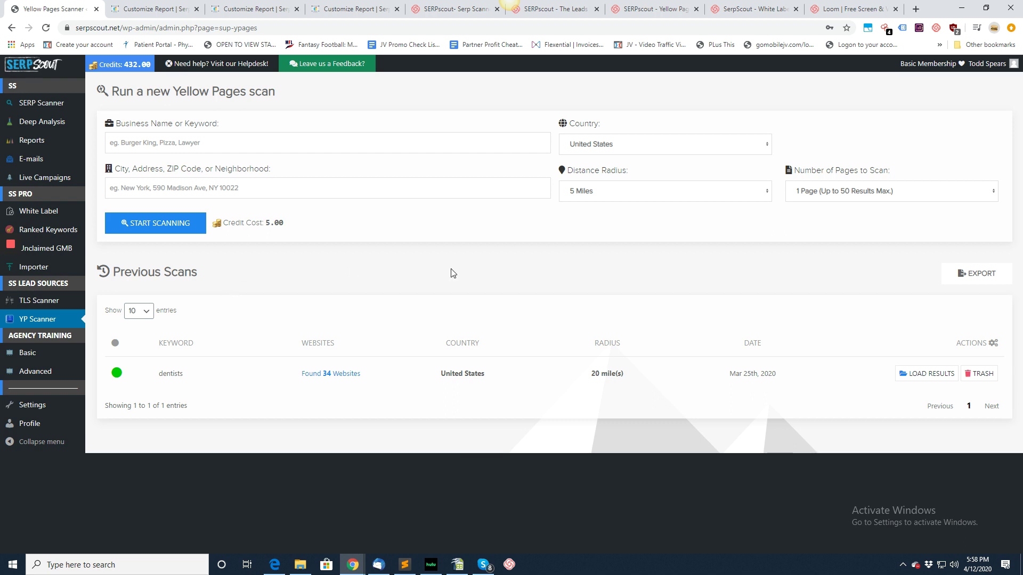
click(862, 196)
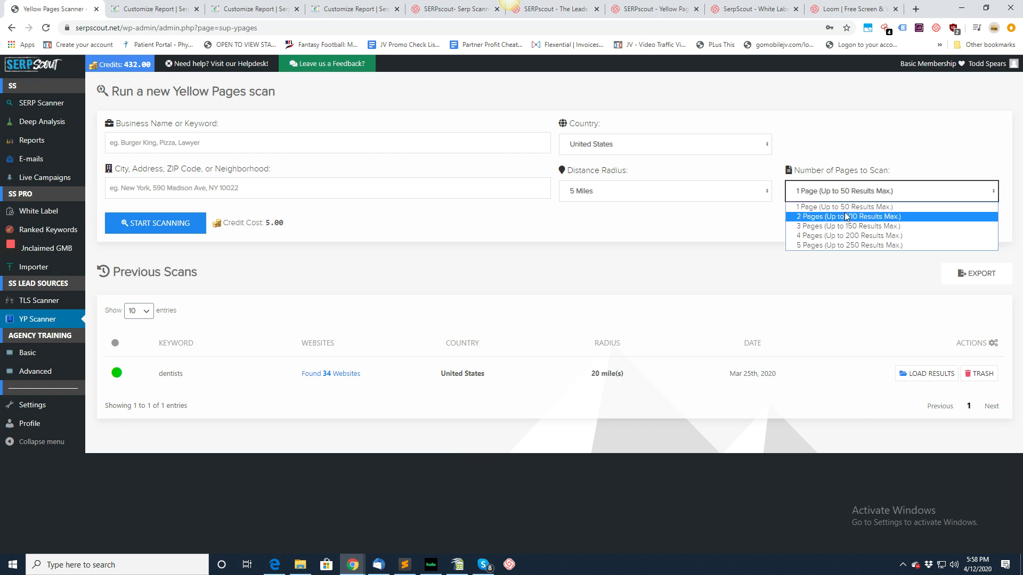
click(841, 208)
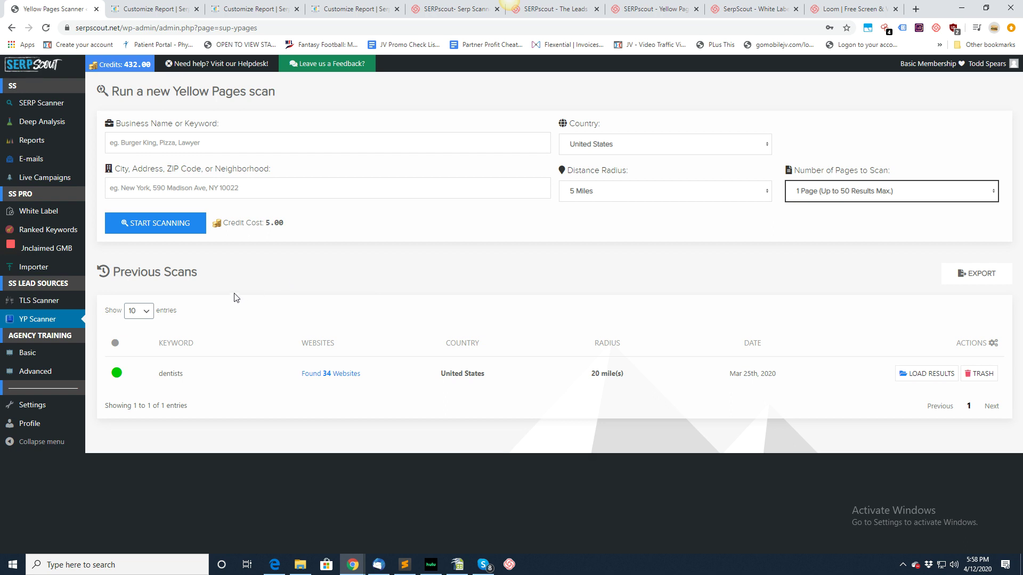
Open the Basic agency training, pause its introductory video, and open the Advanced agency training
click(25, 354)
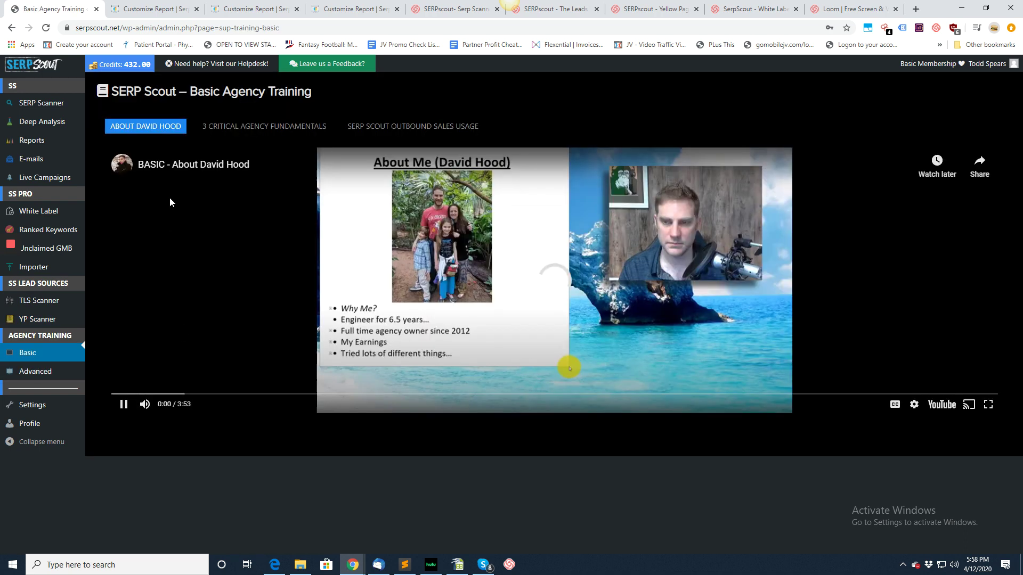
click(124, 404)
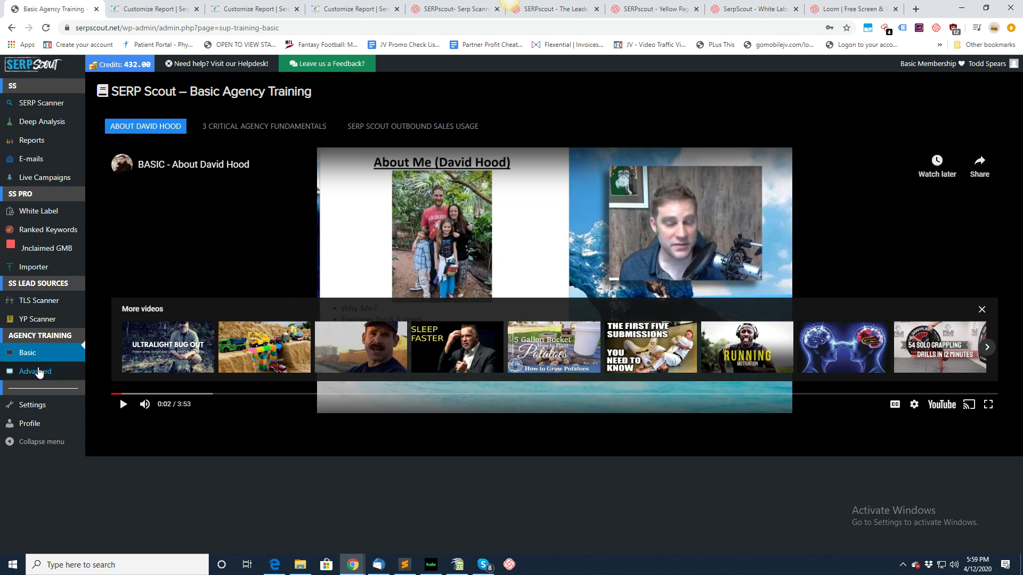
click(40, 372)
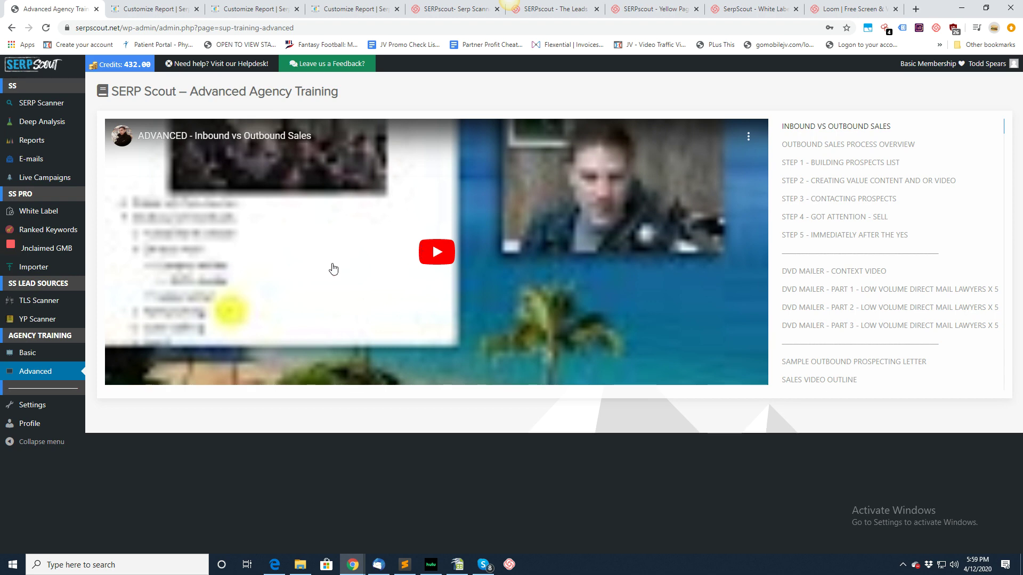
Open the Settings page and view the e-mail accounts and the identities
click(33, 406)
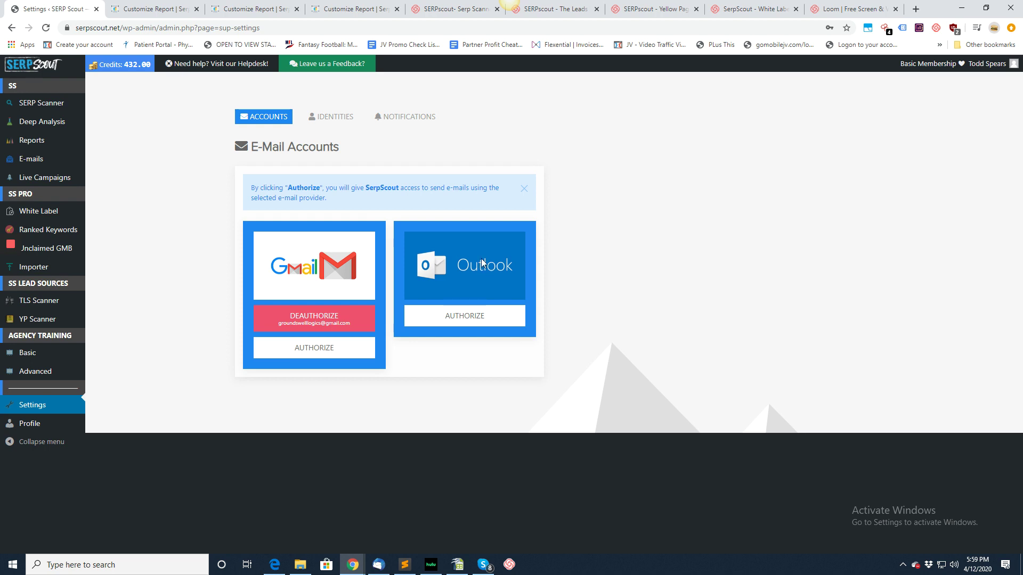
click(332, 118)
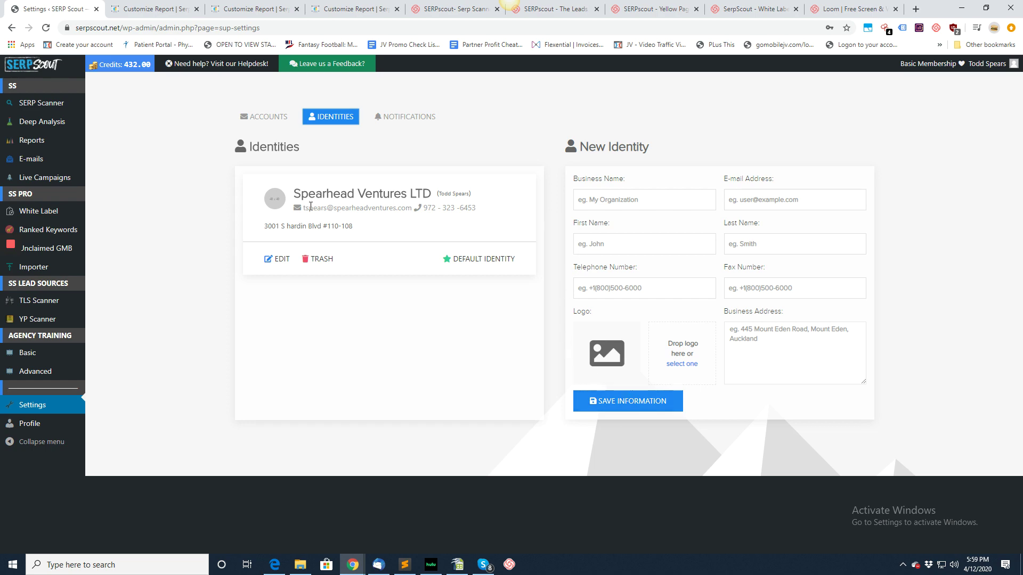
In the Preston Forest Chiropractic report editor, view the identity choices for the contact header block and cancel without choosing one
click(156, 9)
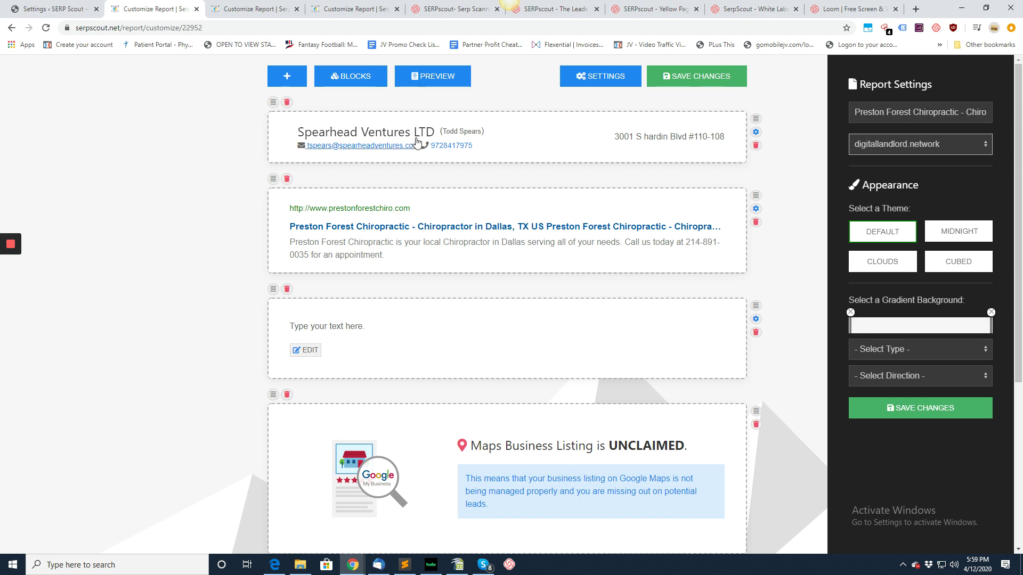
click(756, 132)
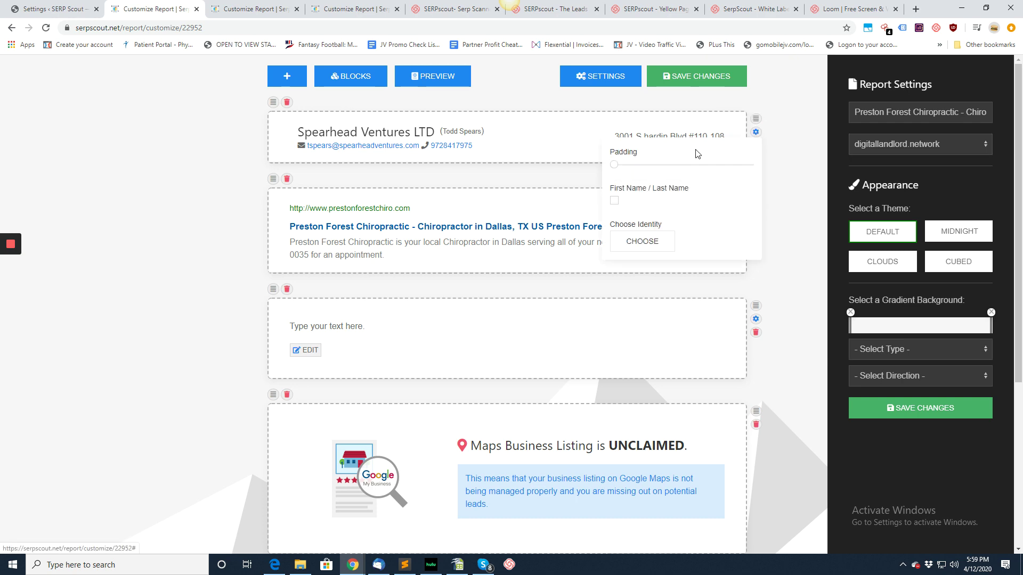
click(654, 246)
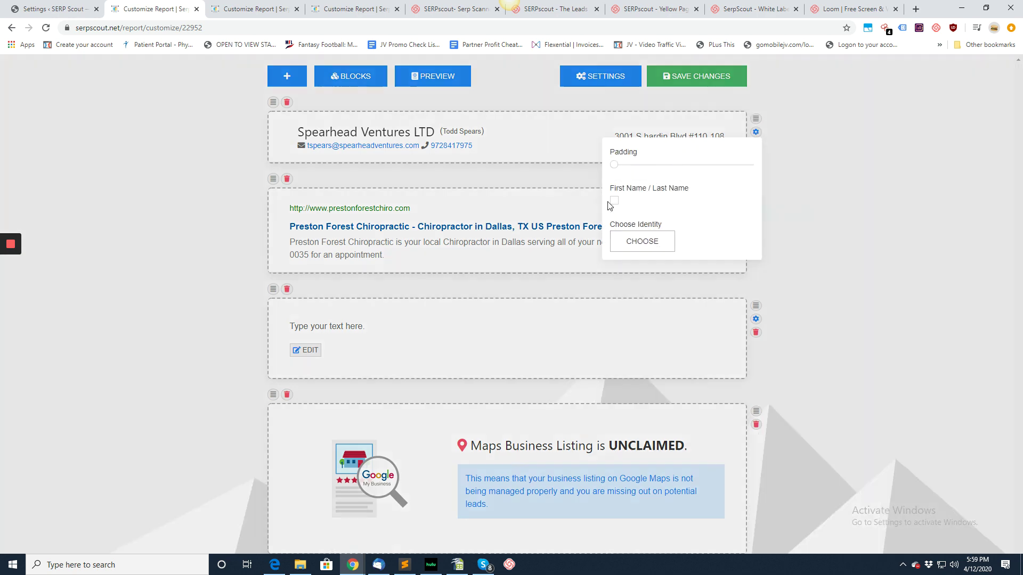
click(251, 261)
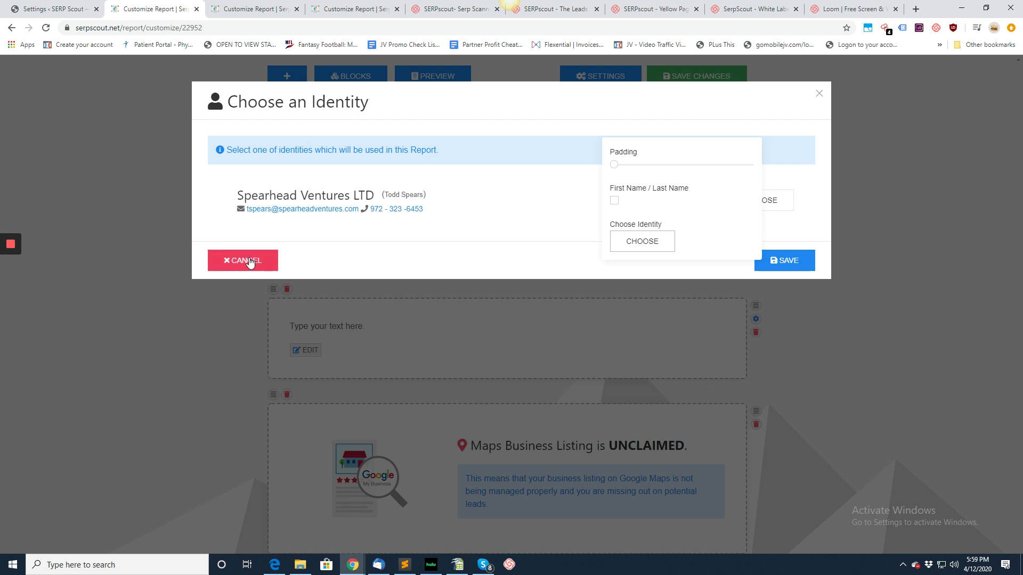
Return to the Settings page, view the notification options, and highlight the address that receives the notification e-mails
key(ctrl+Page_Up)
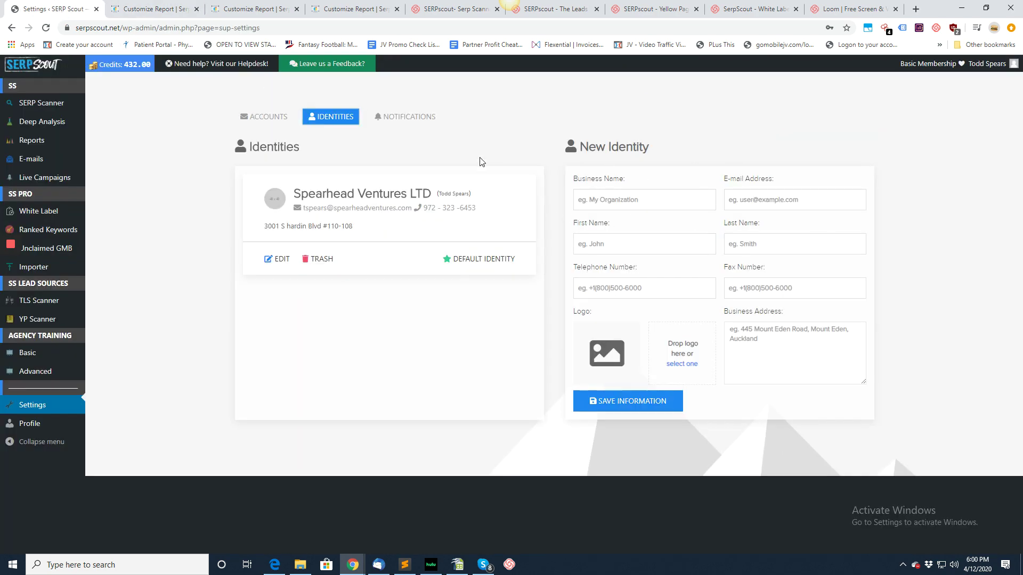
click(403, 118)
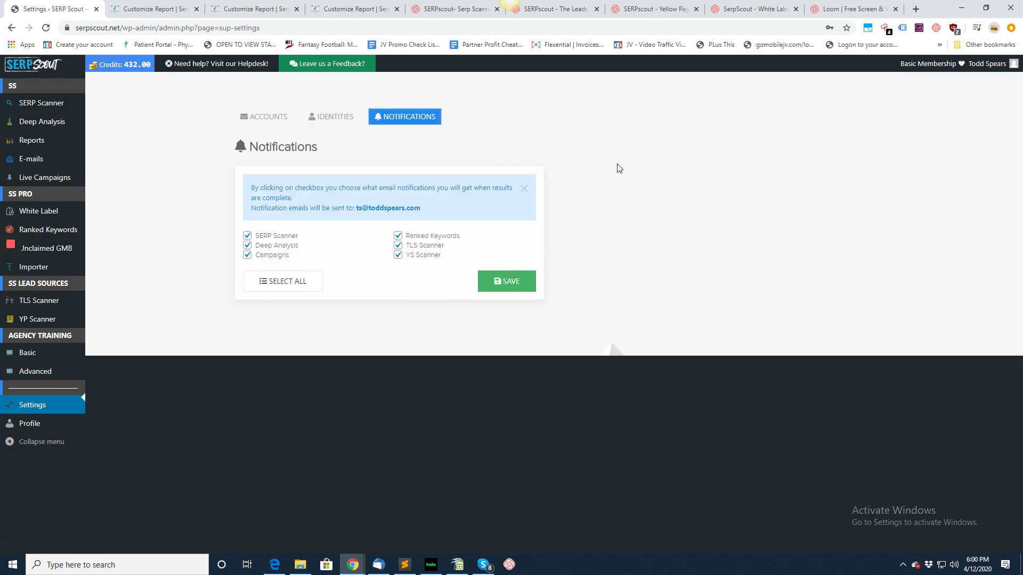
drag(345, 206, 438, 209)
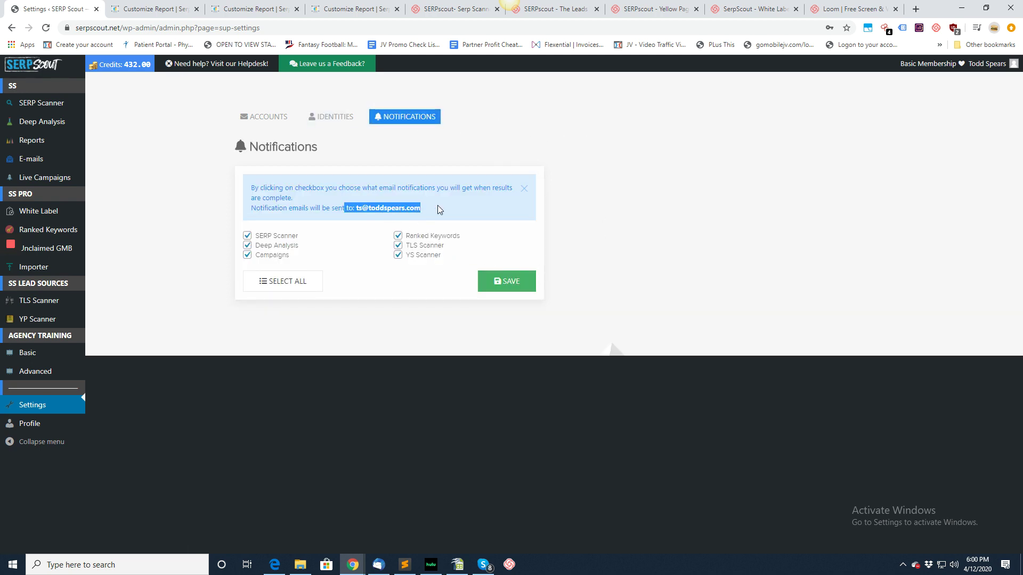